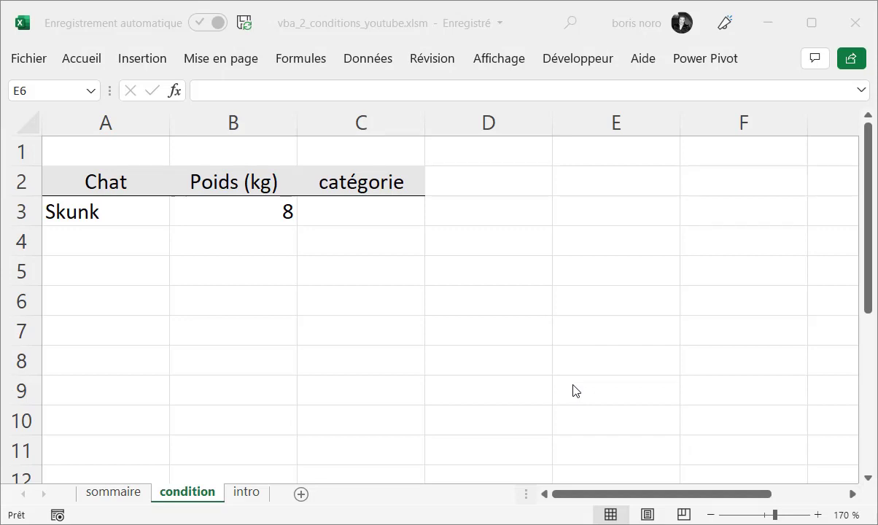
Enter =SI(B3>7;"Gros";"Maigre") in C3 to categorise the weight.
click(371, 213)
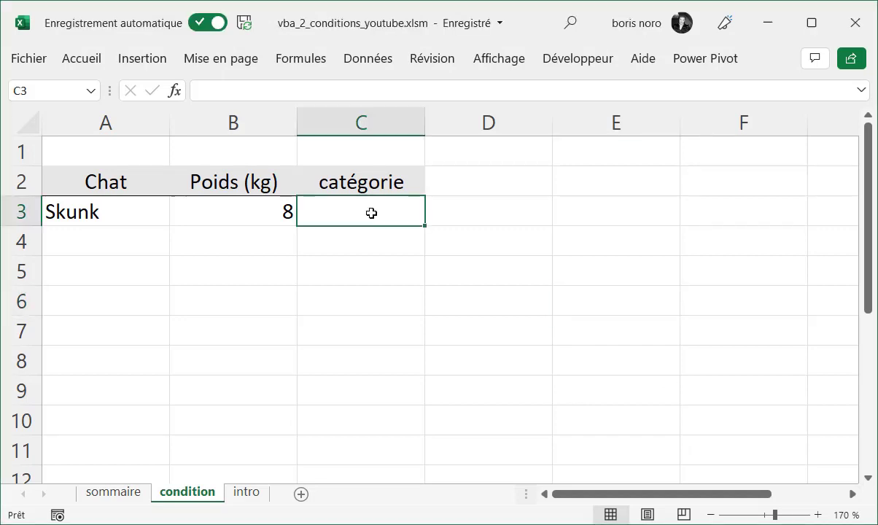
text(=)
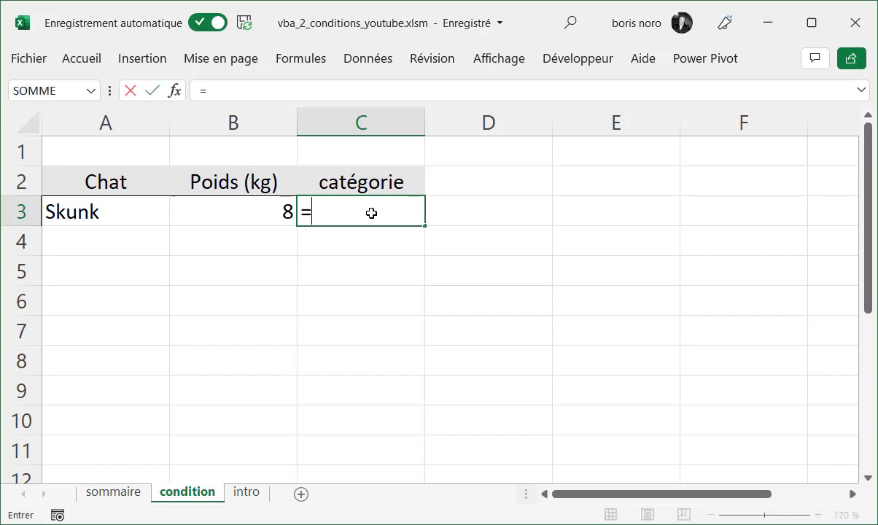
text(si()
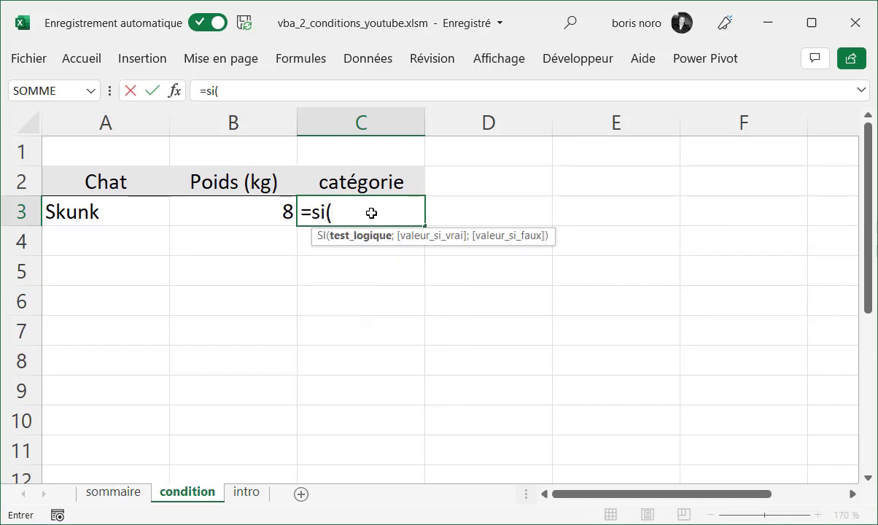
click(248, 210)
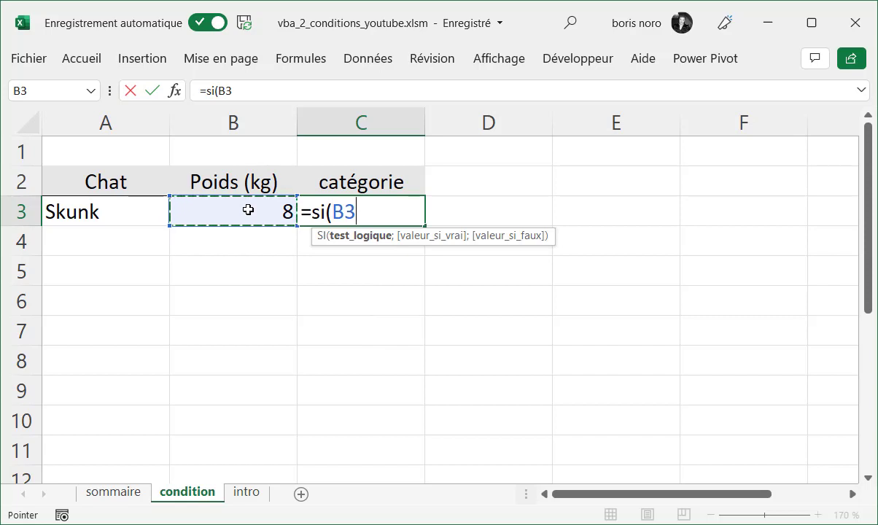
text(>)
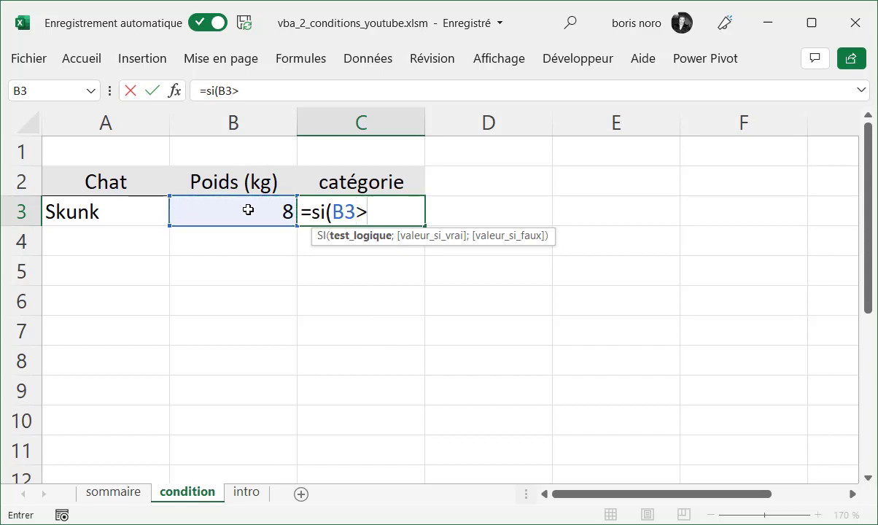
text(7;")
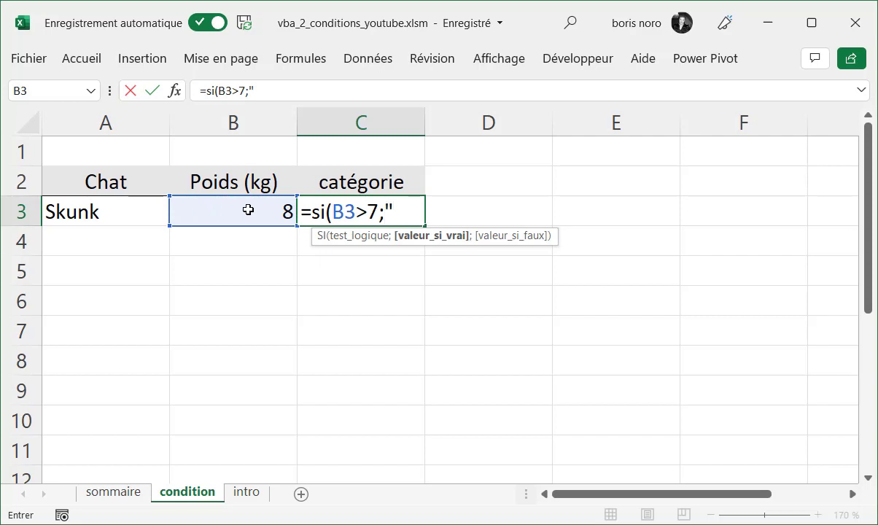
text(Gros";"Maigre")
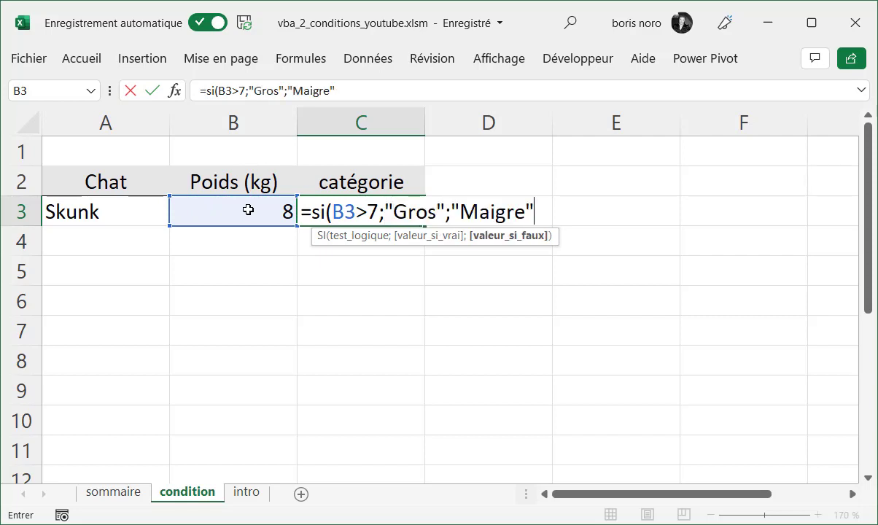
text())
key(Return)
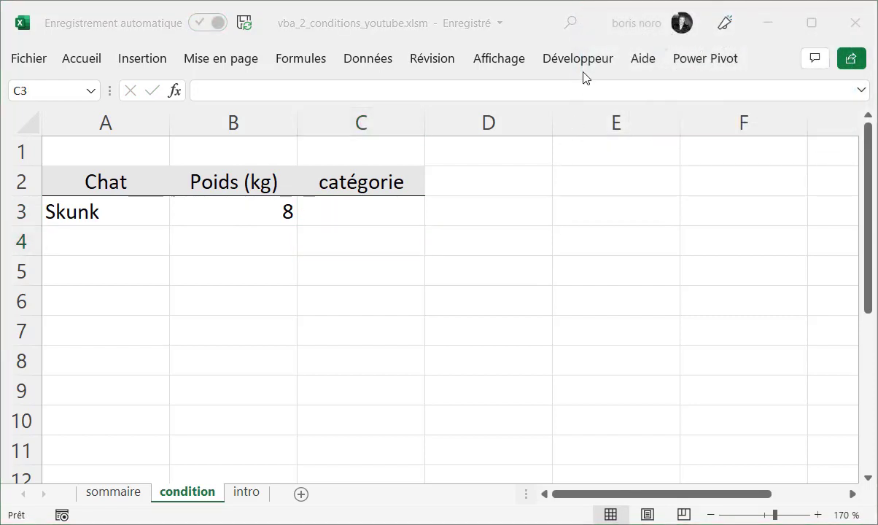
Open the Visual Basic editor, insert a new module and name it Condition.
click(583, 64)
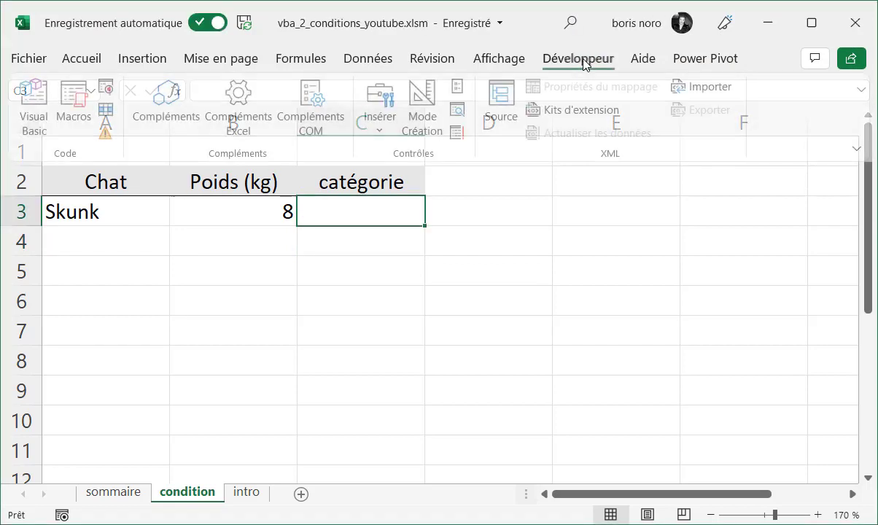
click(35, 127)
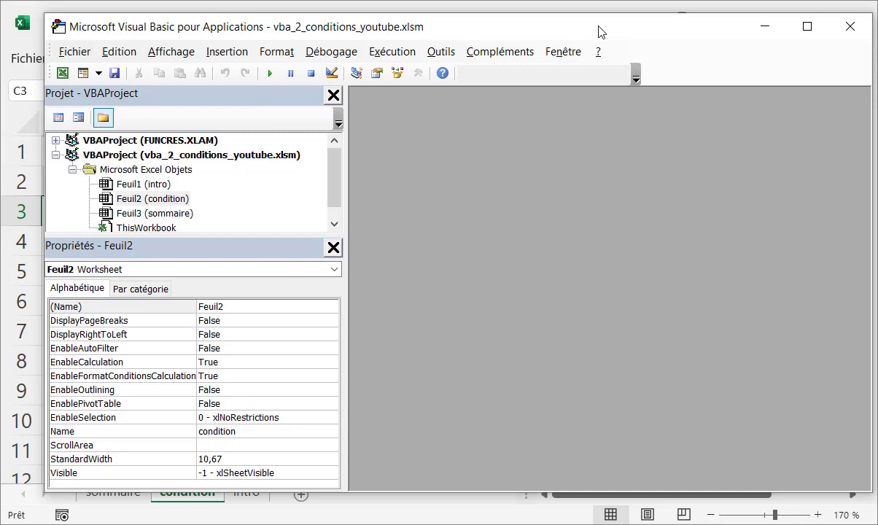
click(240, 57)
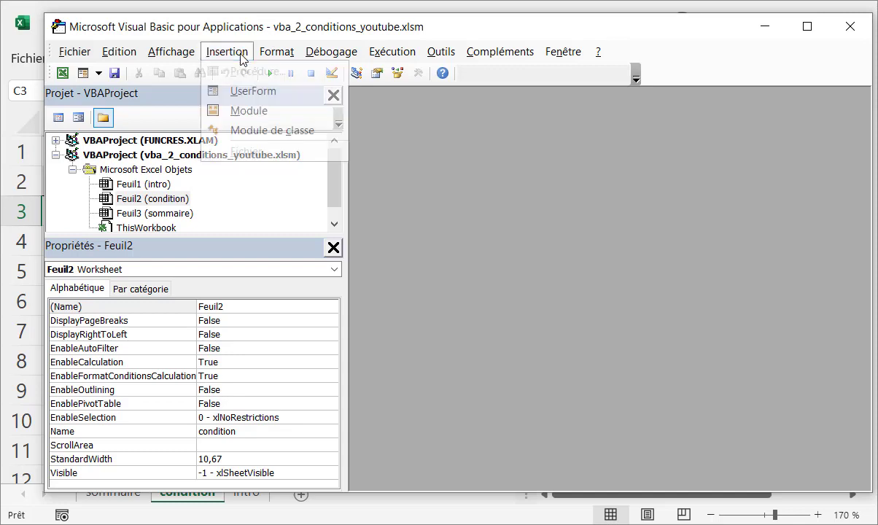
click(244, 111)
click(128, 307)
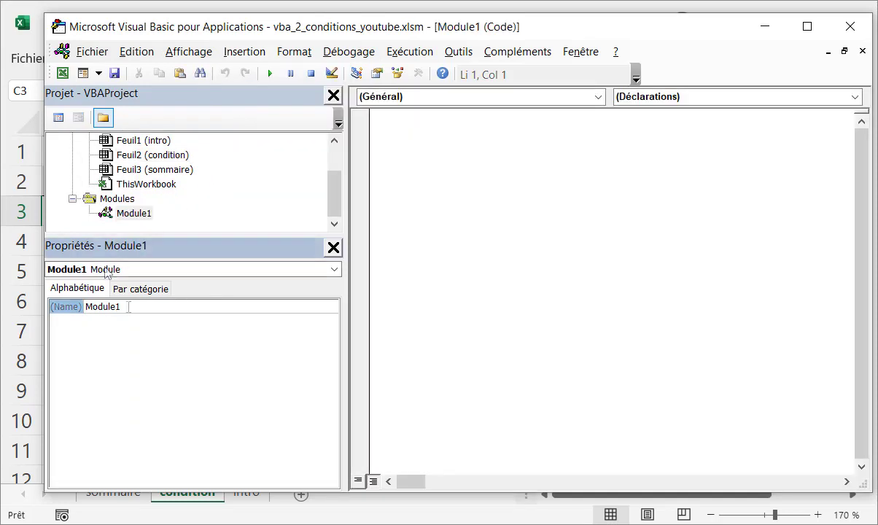
click(128, 307)
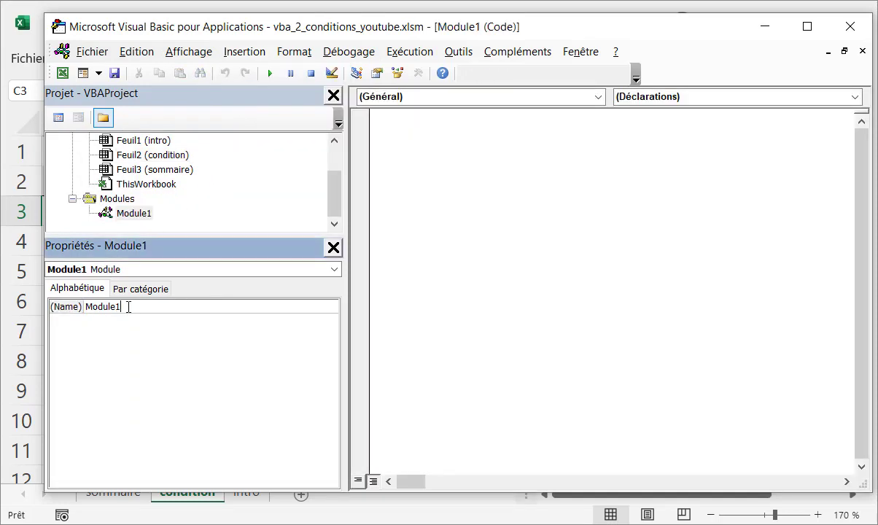
text(Condition)
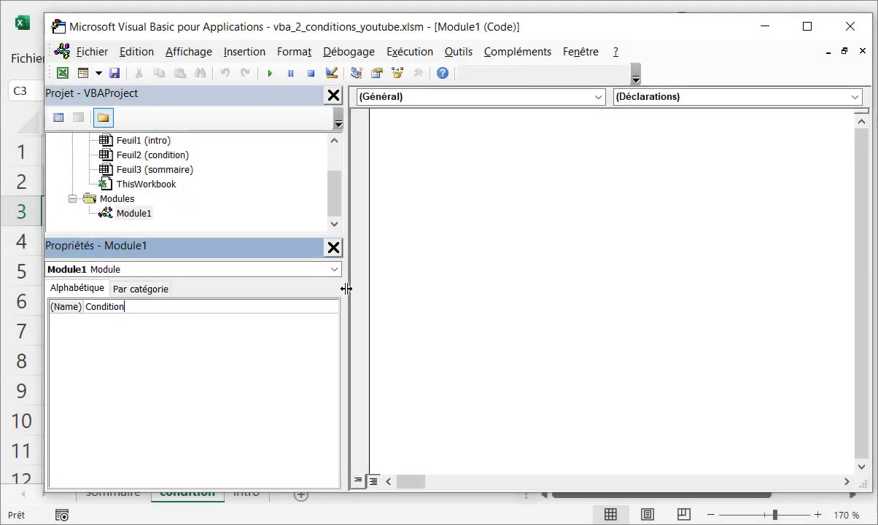
drag(345, 289, 168, 289)
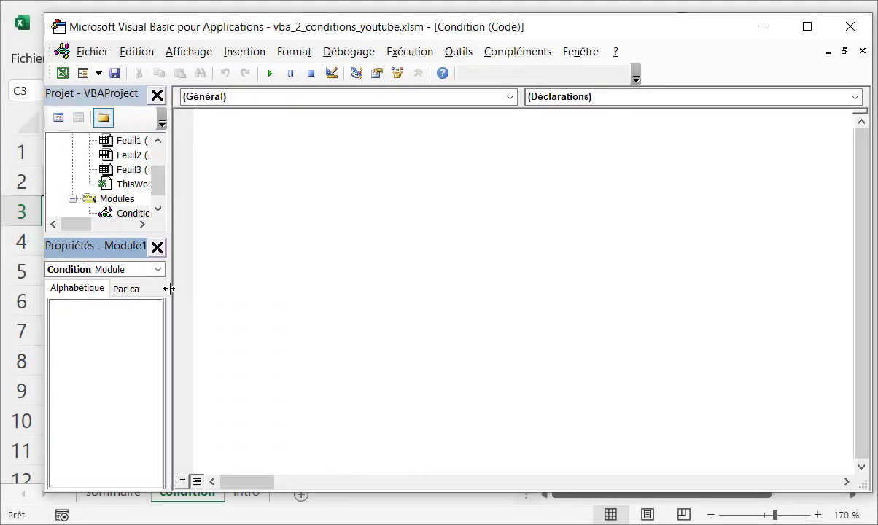
click(270, 159)
Create the Sub condition procedure and highlight its name, Sub keyword and End Sub.
text(Sub condition)
key(Return)
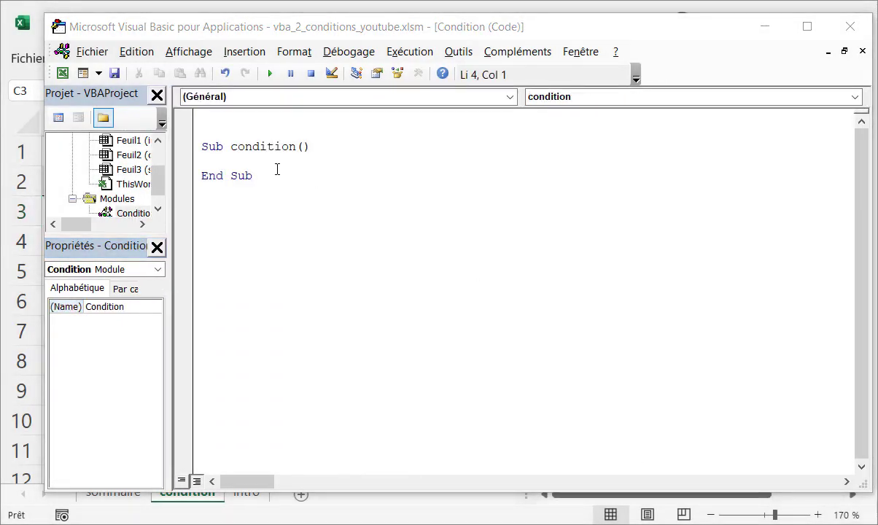
drag(230, 146, 311, 145)
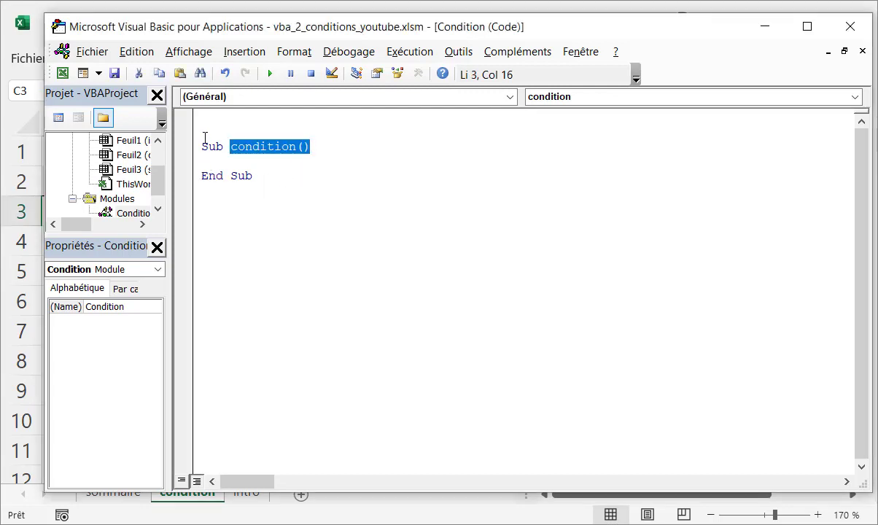
drag(200, 145, 223, 145)
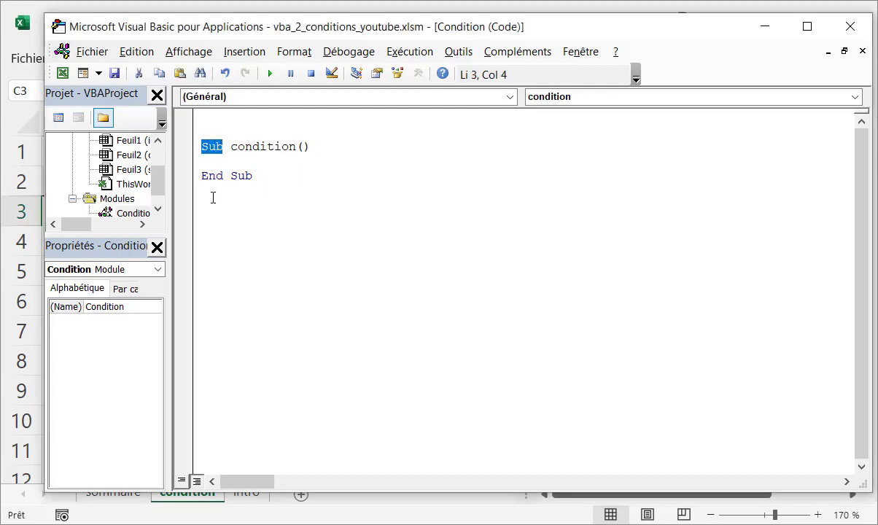
drag(201, 176, 254, 179)
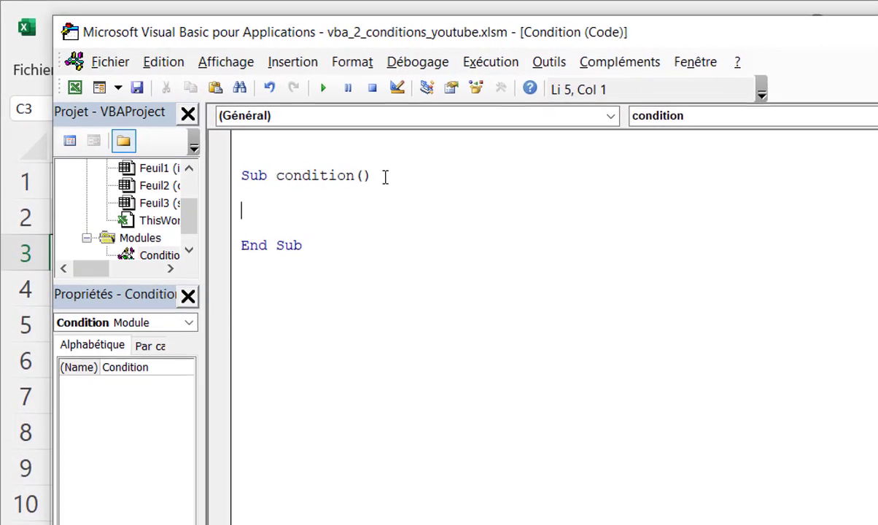
Add the comment 'déclartion des variables with blank lines below it.
text(')
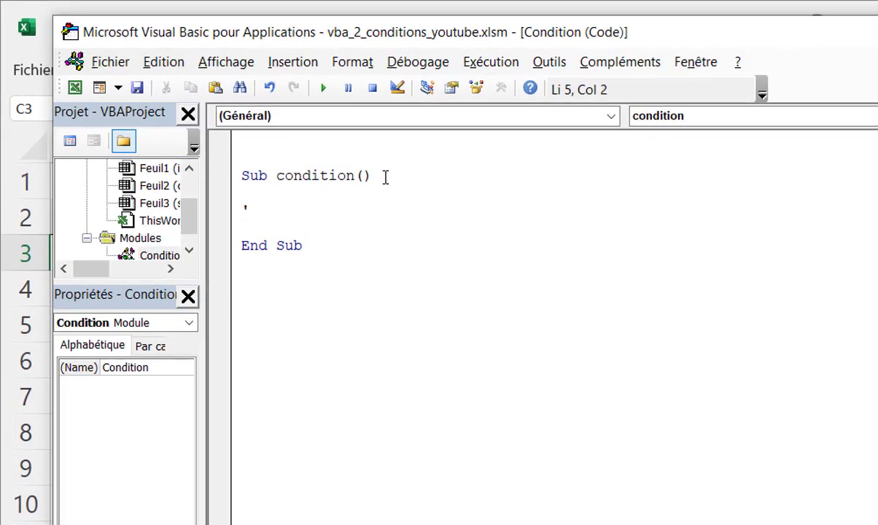
text(déclartion des variables)
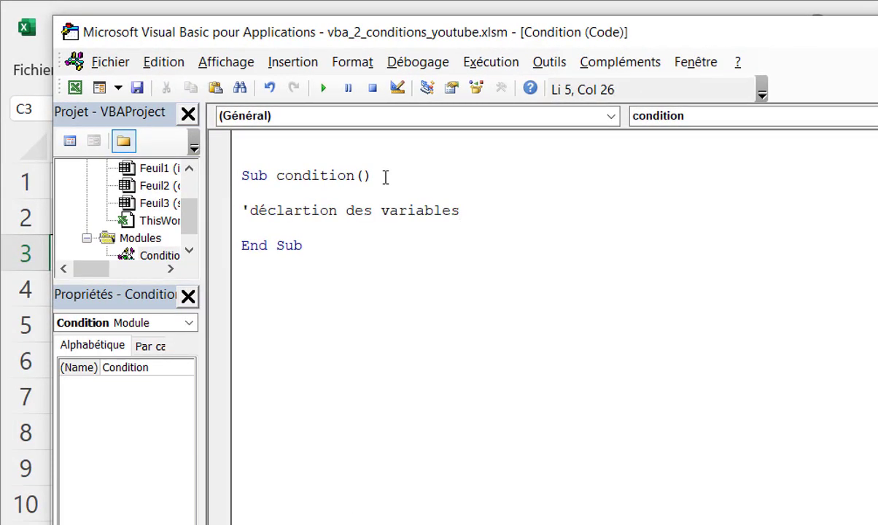
key(Return)
key(Return)
key(Return)
click(338, 237)
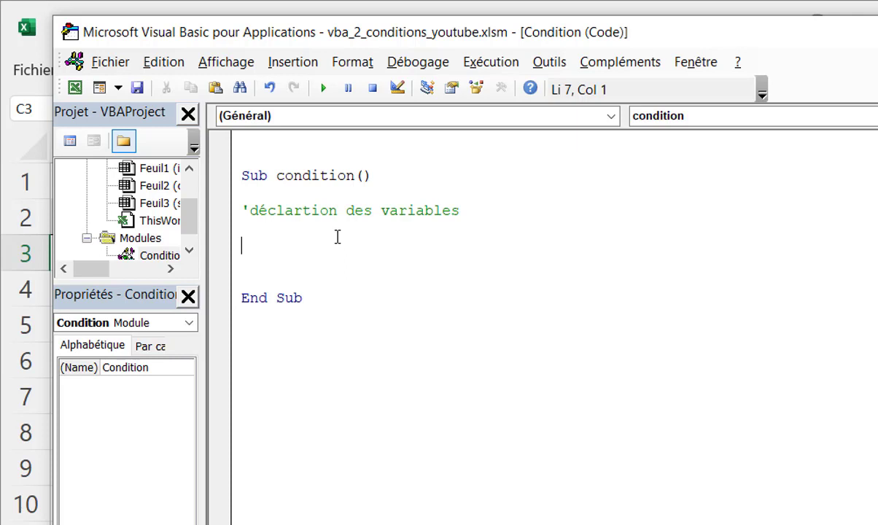
Declare Dim onglet_condition As Worksheet and Dim poids As Integer.
text(Di)
text(m )
text(onglet_condition)
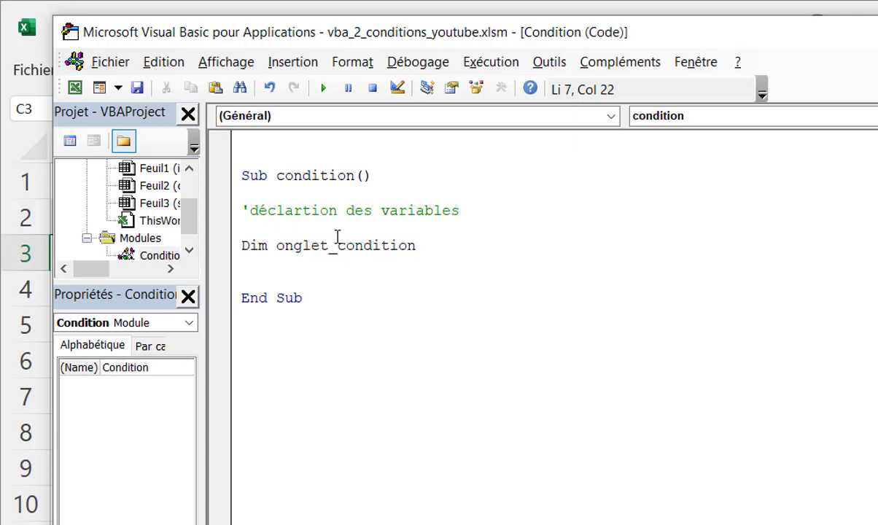
text( as works)
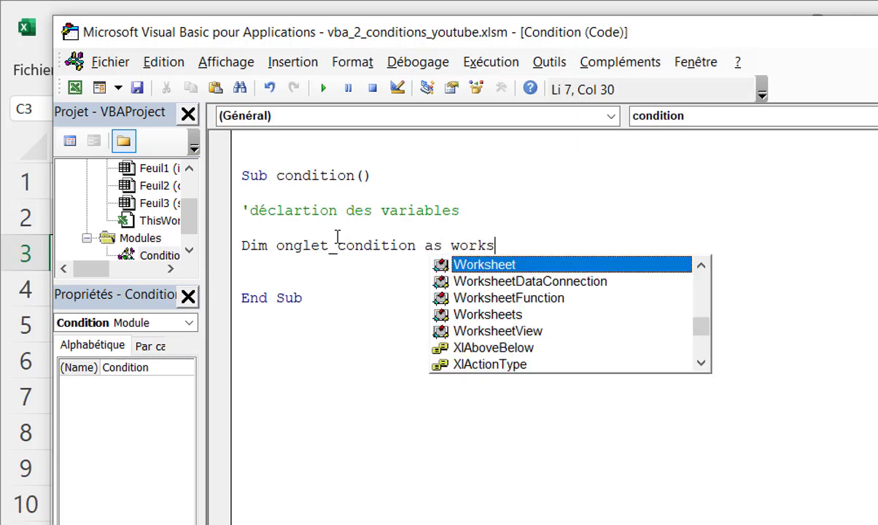
key(Return)
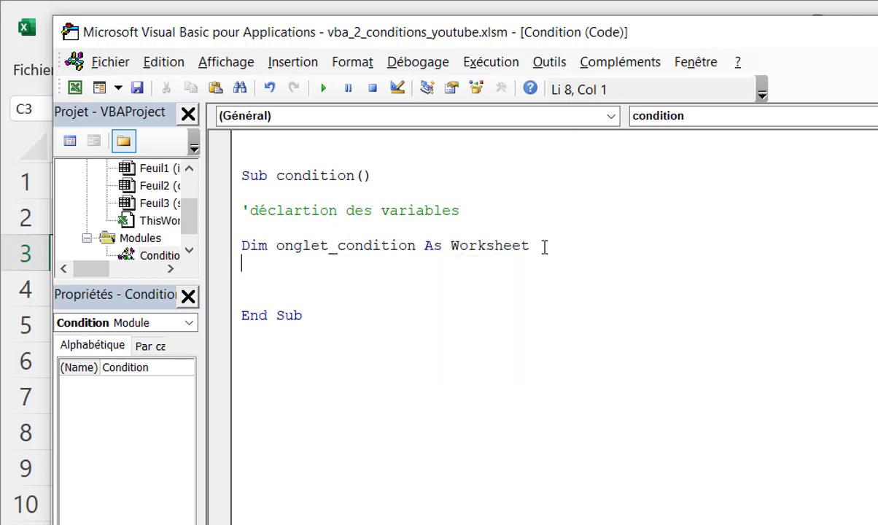
text(Dim)
text( poids as )
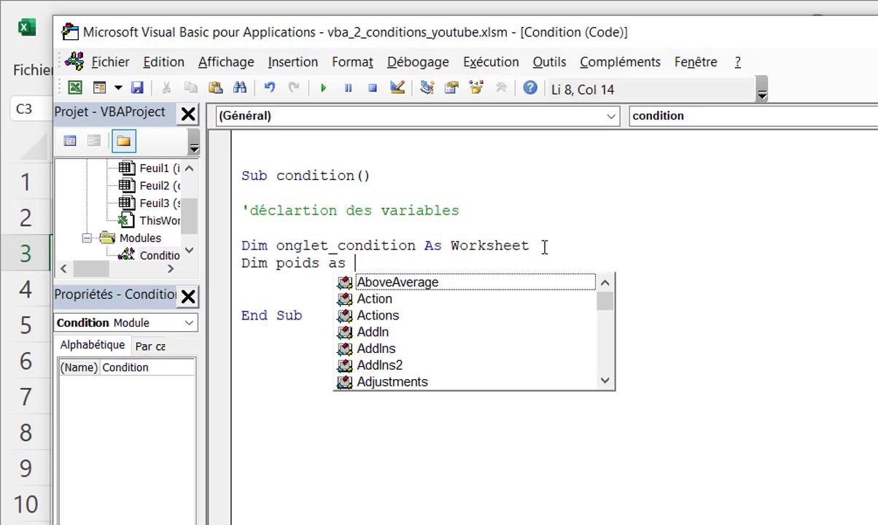
text(in)
key(Return)
key(Return)
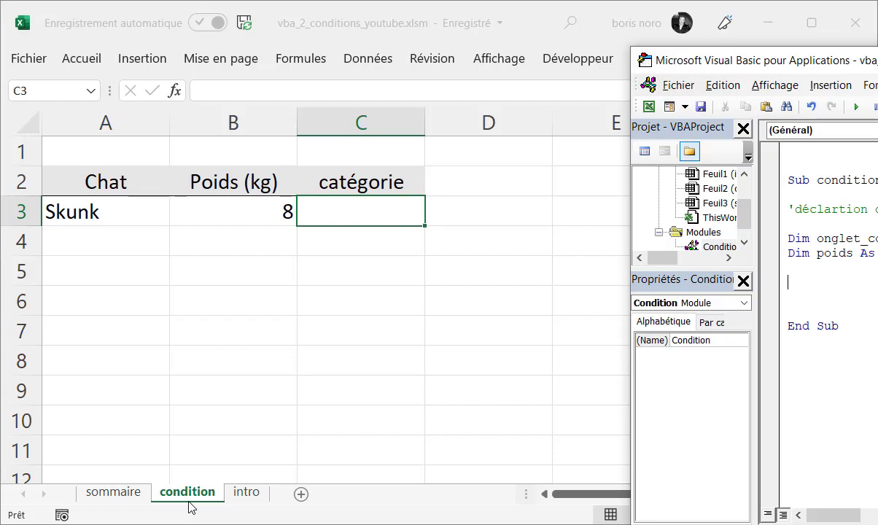
Set onglet_condition = ActiveWorkbook.Worksheets("Condition") and move the code window aside.
text(s)
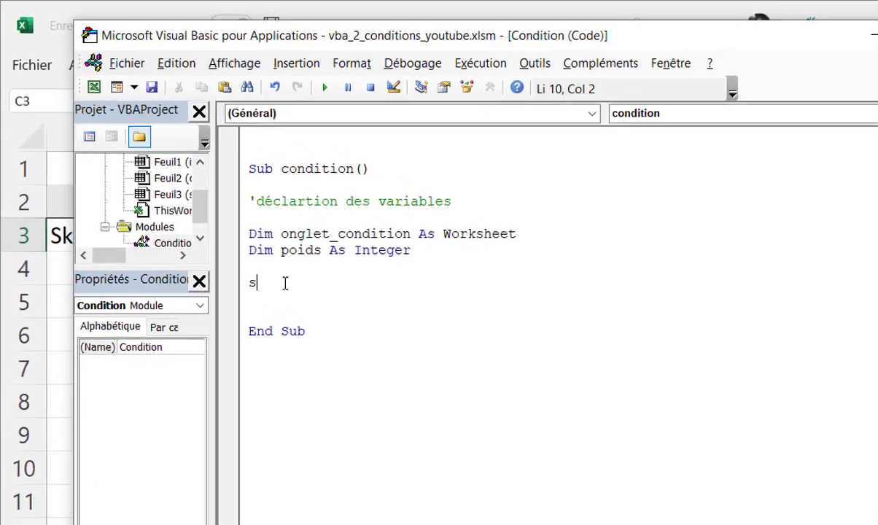
text(et onglet_condition =)
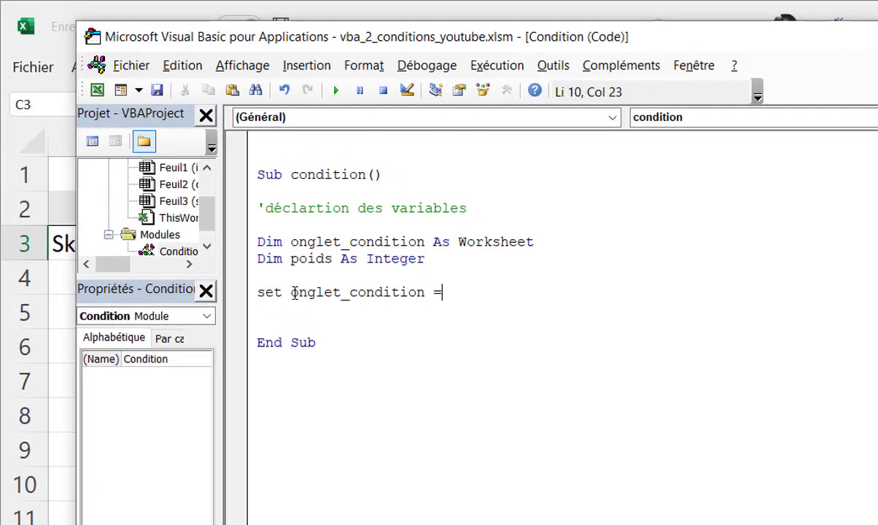
text( ActiveWorkbook.Worksheets("Condition"))
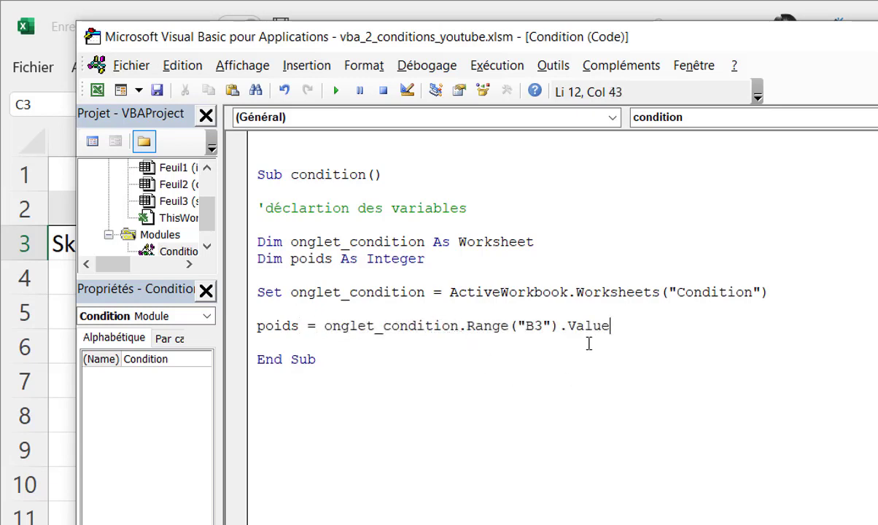
drag(289, 44, 875, 43)
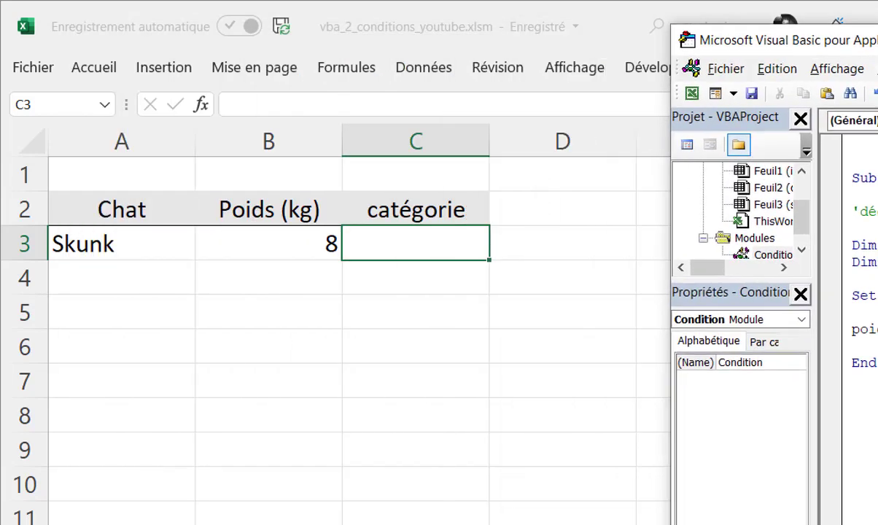
Review the weight 8 in B3 and the empty catégorie cell C3.
click(250, 247)
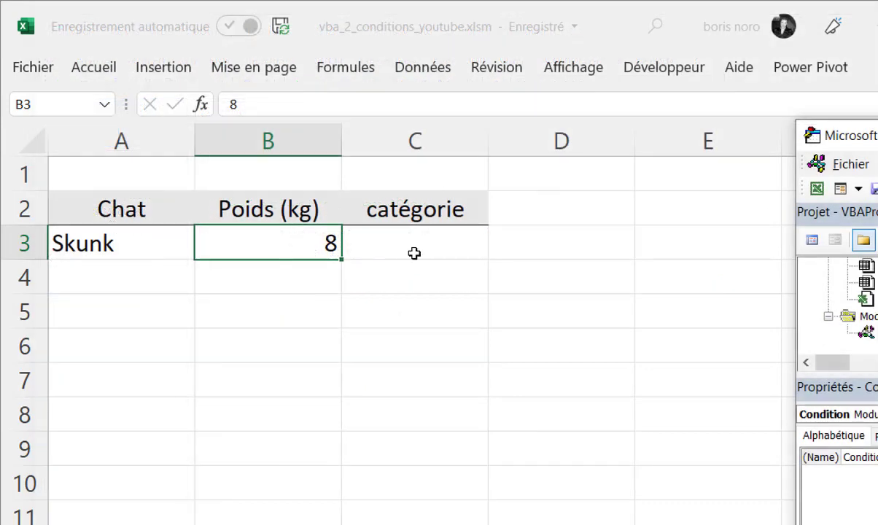
click(427, 240)
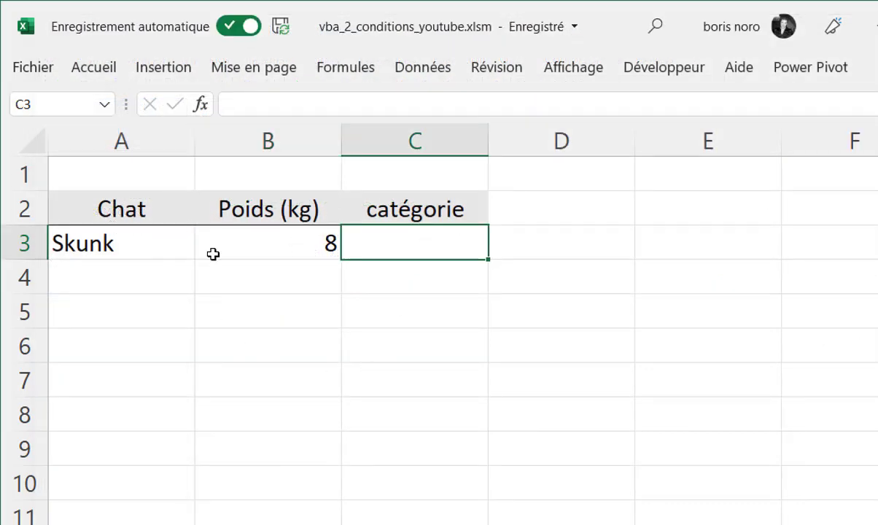
click(221, 247)
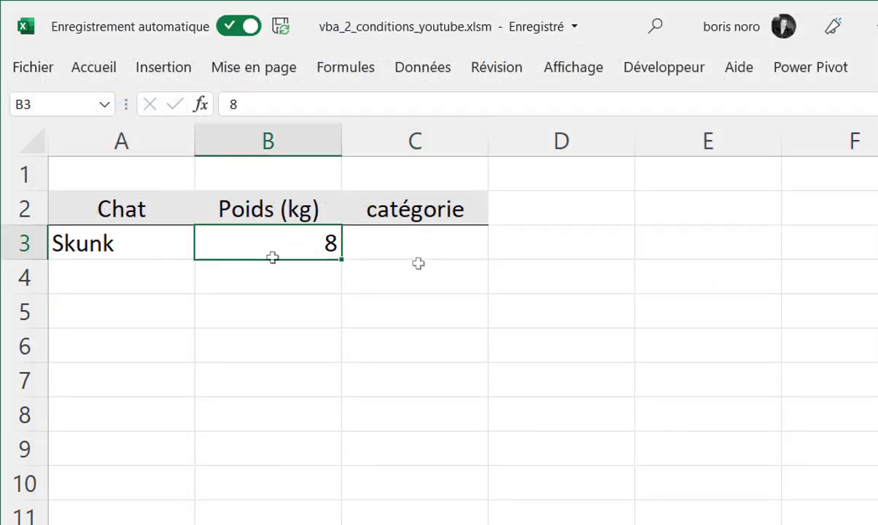
click(419, 247)
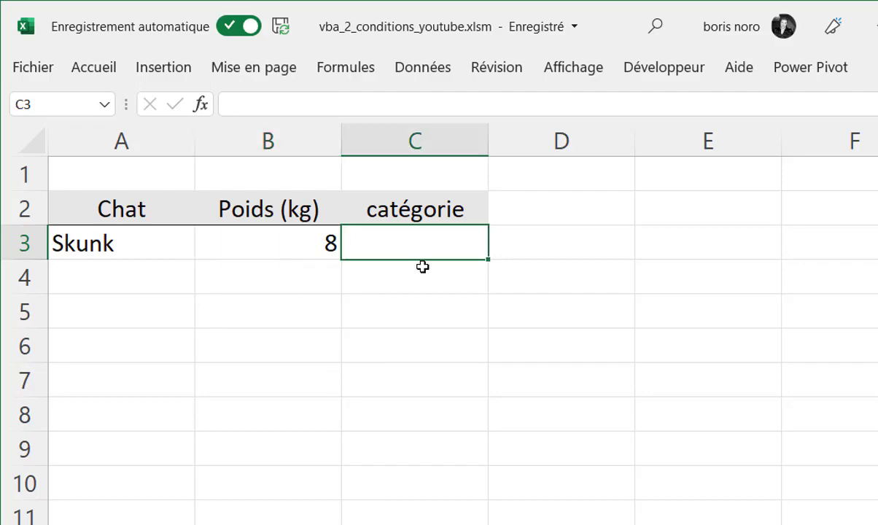
Add an Else branch writing "maigre" to C3.
key(alt+F11)
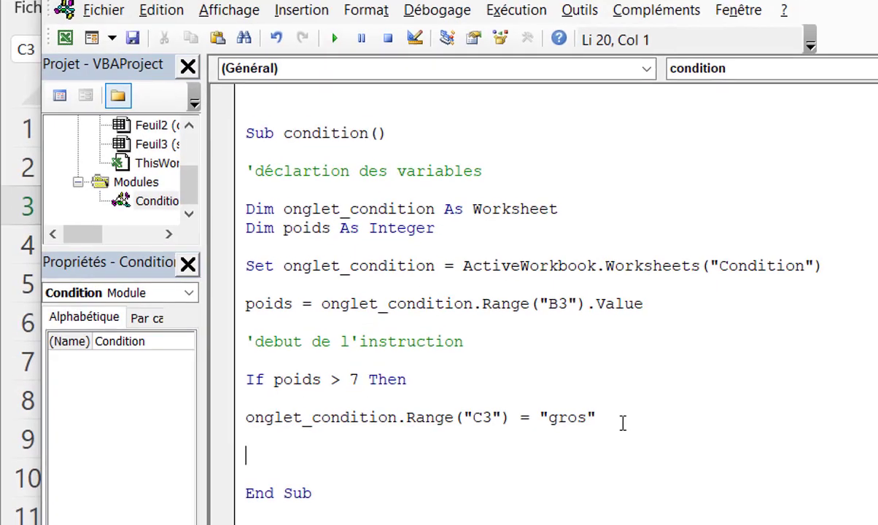
text(Else)
key(Return)
key(Return)
text(onglet_condition.Range ("C3") )
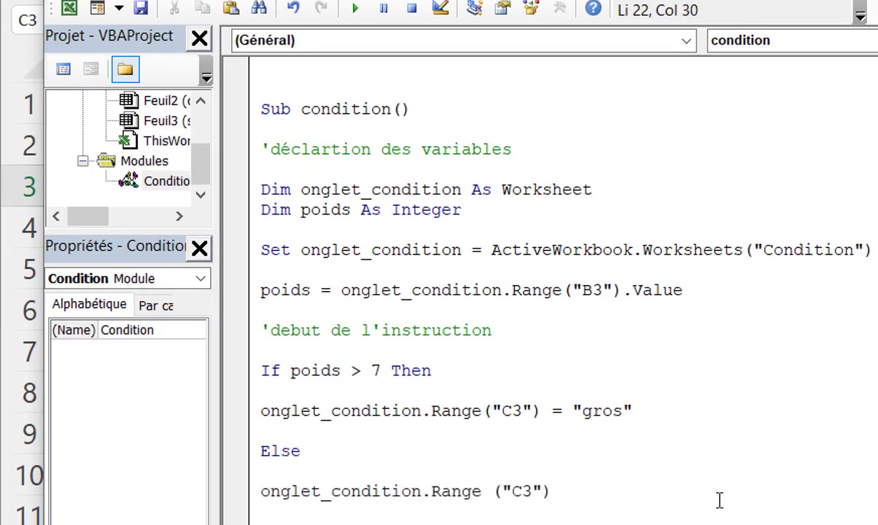
text(= )
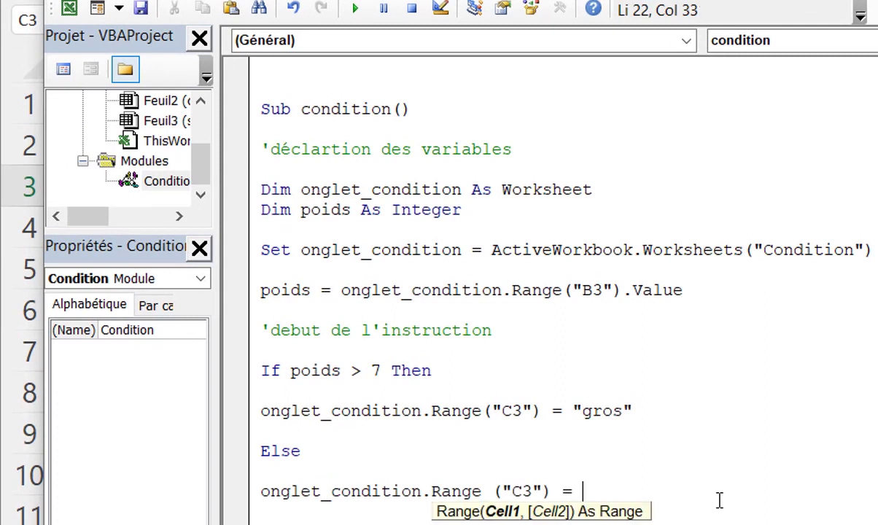
text("maigre")
Highlight the poids variable, the Else keyword and the value maigre in the code.
click(811, 353)
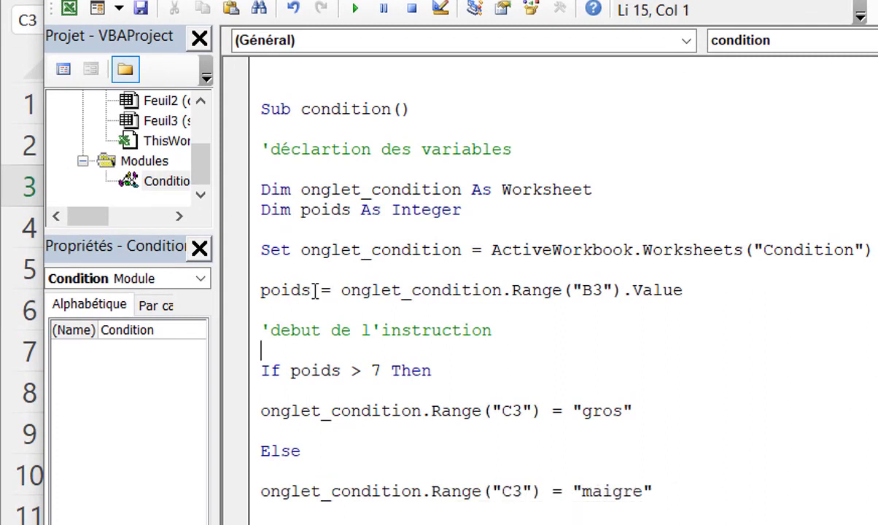
drag(310, 289, 248, 290)
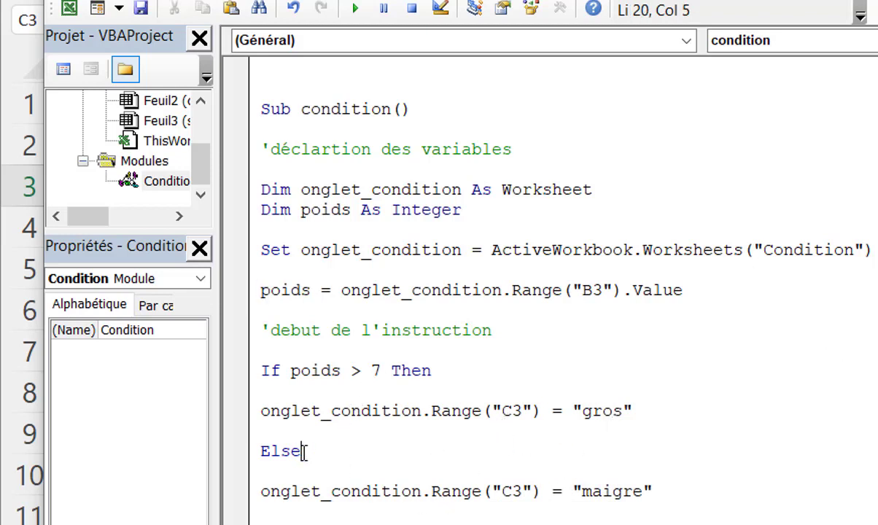
drag(300, 451, 260, 450)
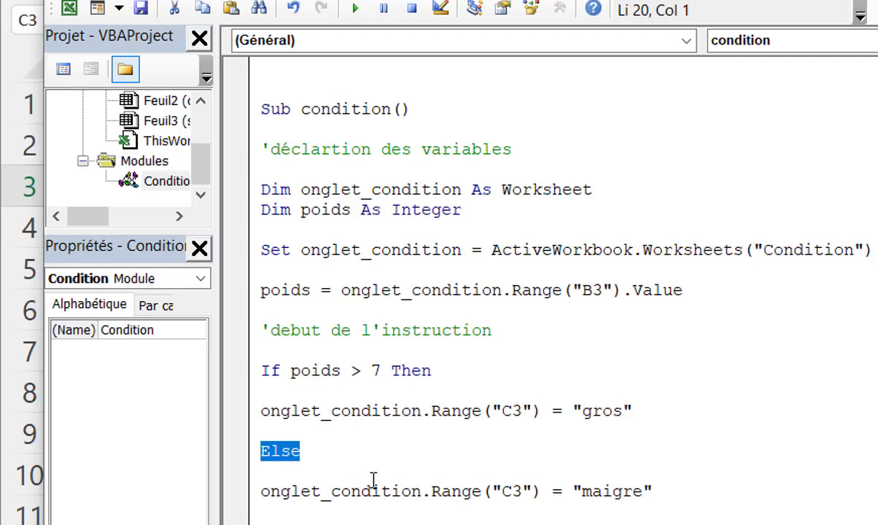
click(662, 487)
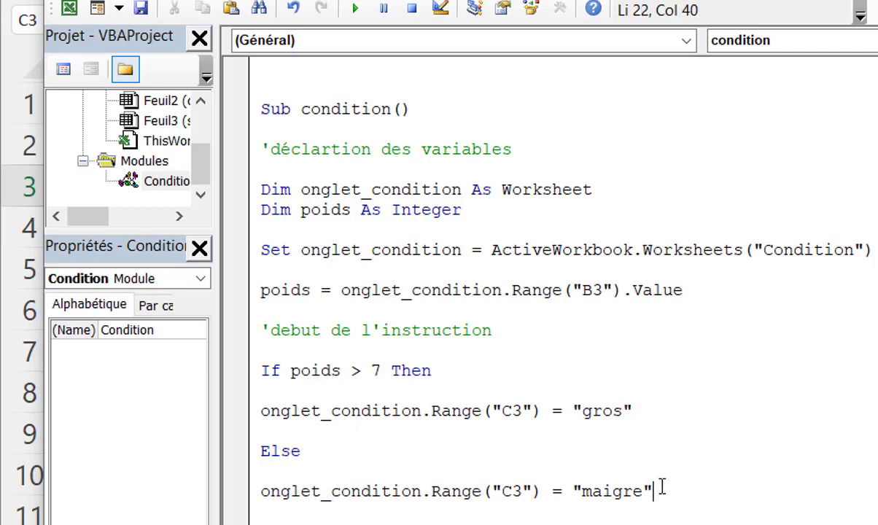
drag(662, 487, 573, 491)
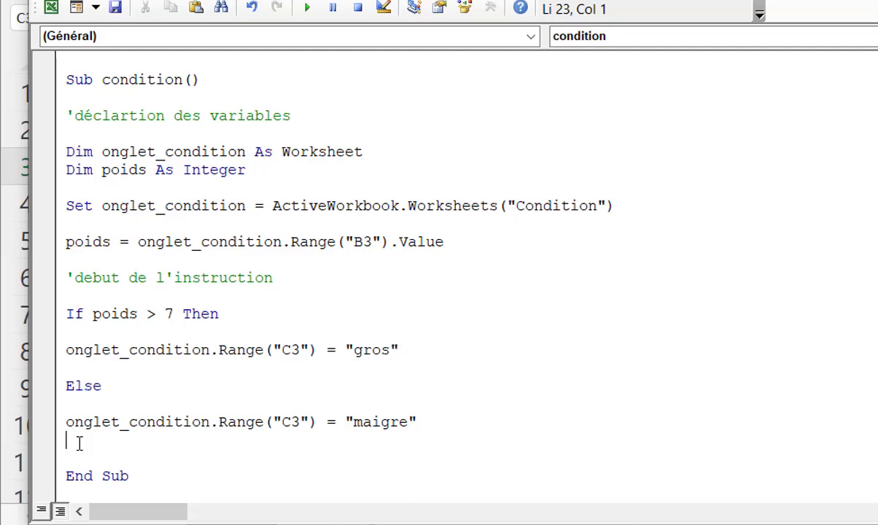
Close the condition block with End If.
key(Return)
text(en)
text(d )
text(If)
key(Return)
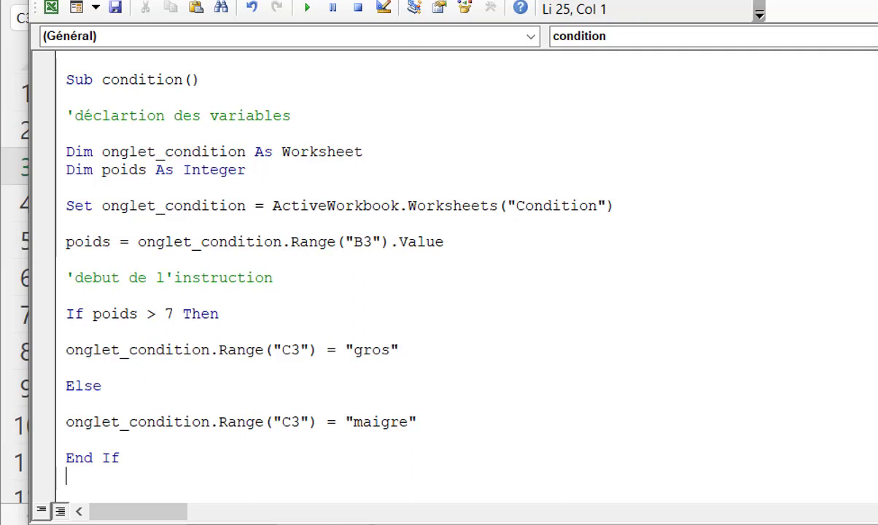
scroll(293, 377, down, 1)
scroll(293, 376, down, 2)
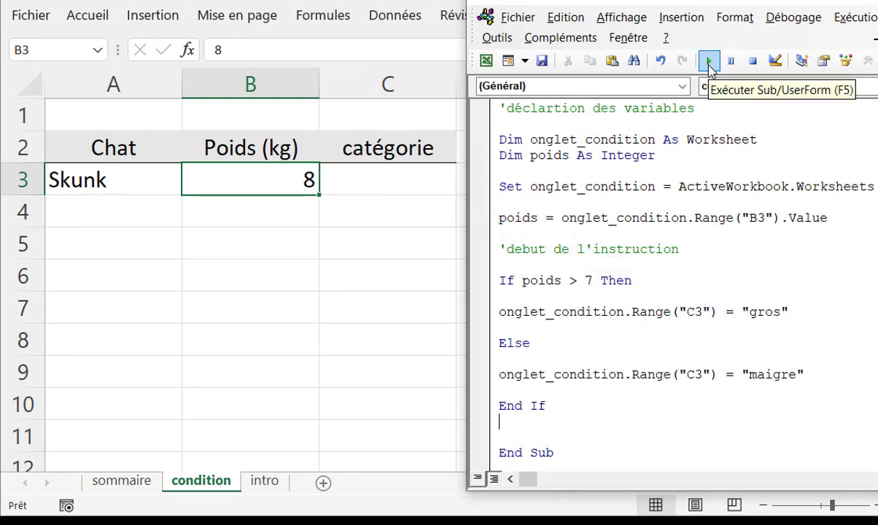
Run the macro for weight 8, then enter 5 in B3 and rerun it.
click(709, 66)
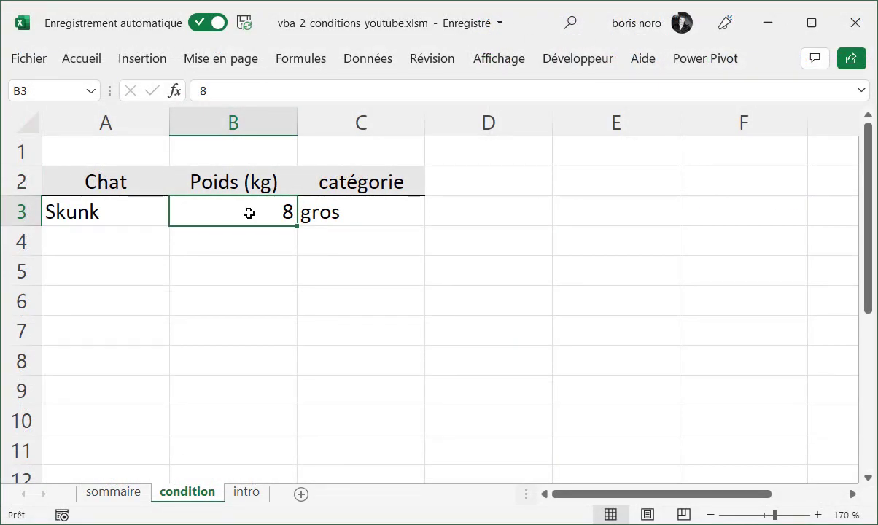
text(5)
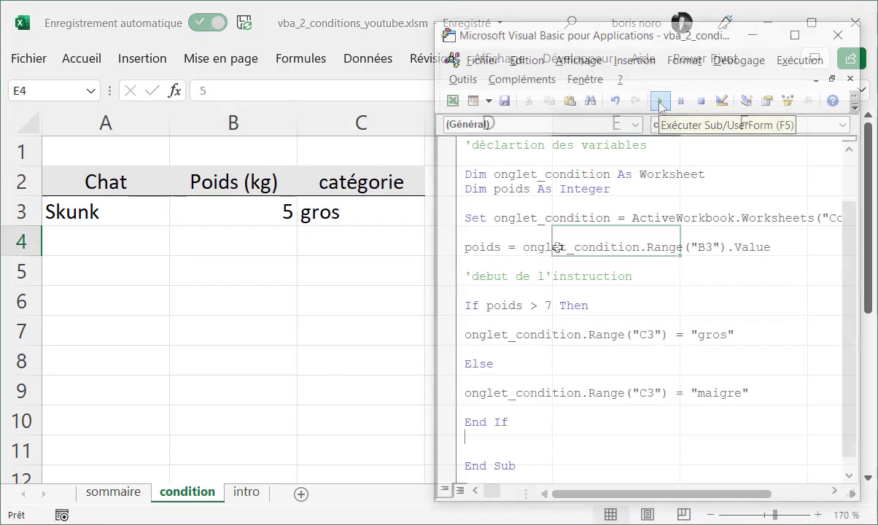
click(660, 102)
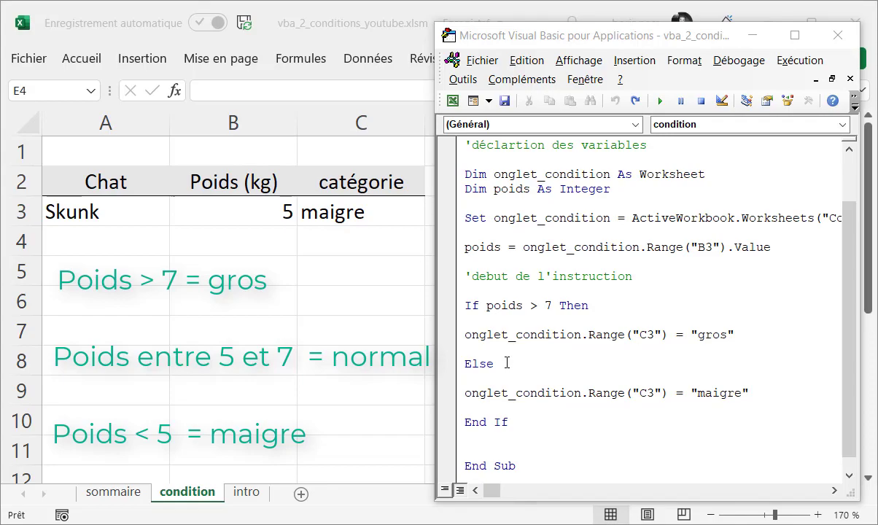
Add an ElseIf poids > 5 Then branch writing "normal" to C3.
click(741, 333)
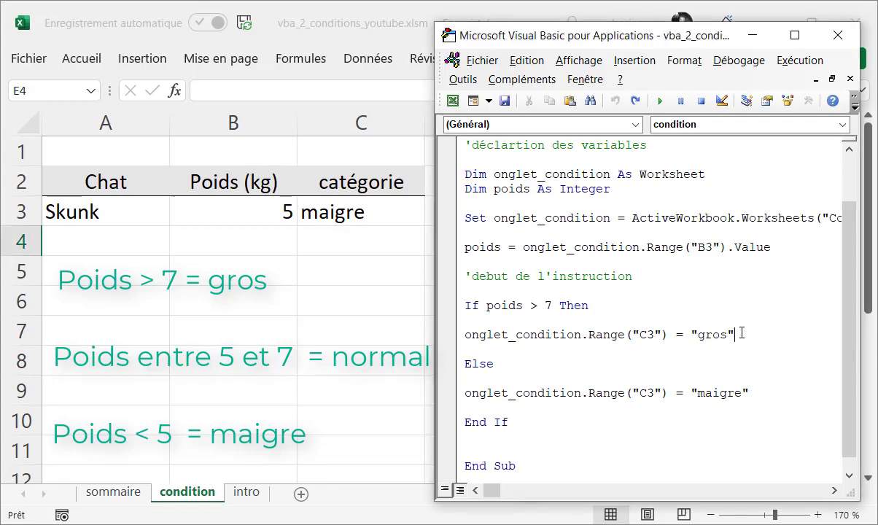
key(Return)
key(Return)
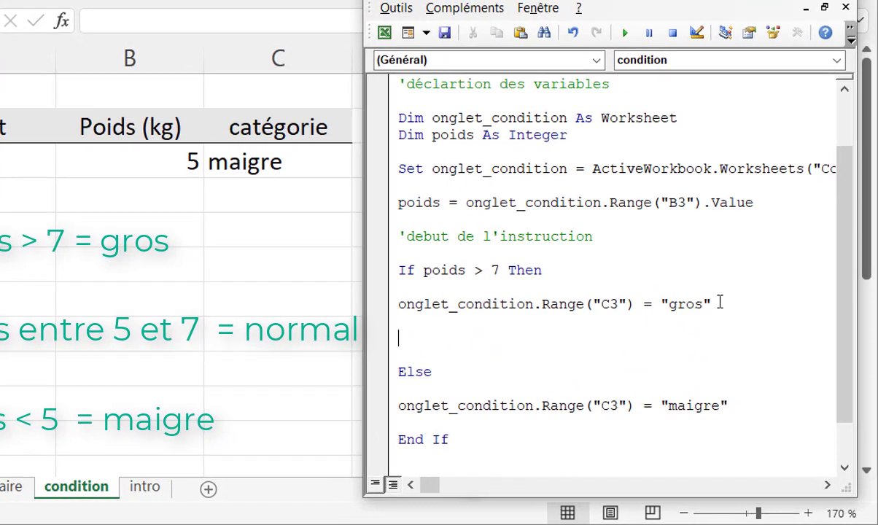
text(els)
text(eif poids > 5 Then)
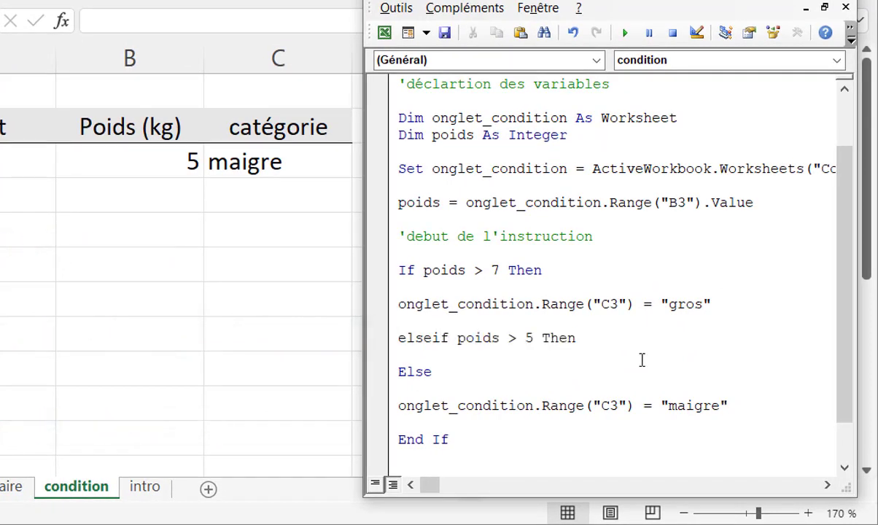
click(514, 305)
key(Return)
key(Return)
text(onglet_condition.Range("C3") = "normal")
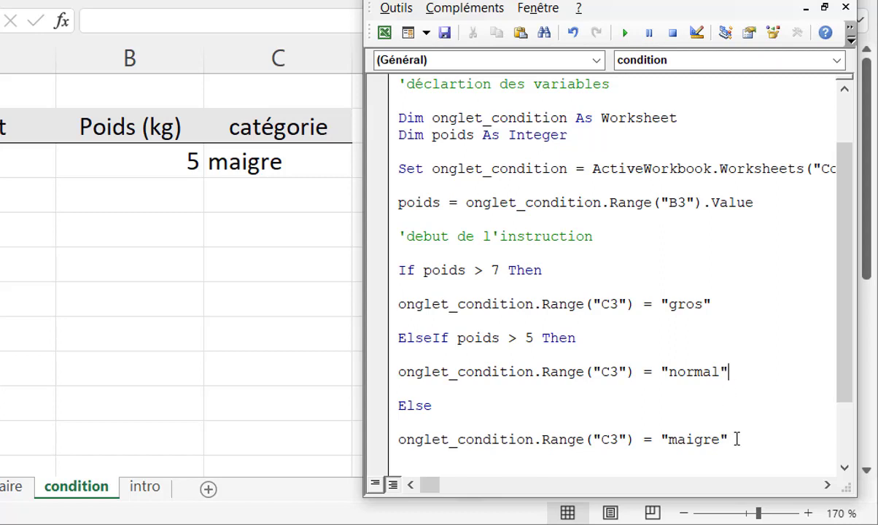
click(844, 467)
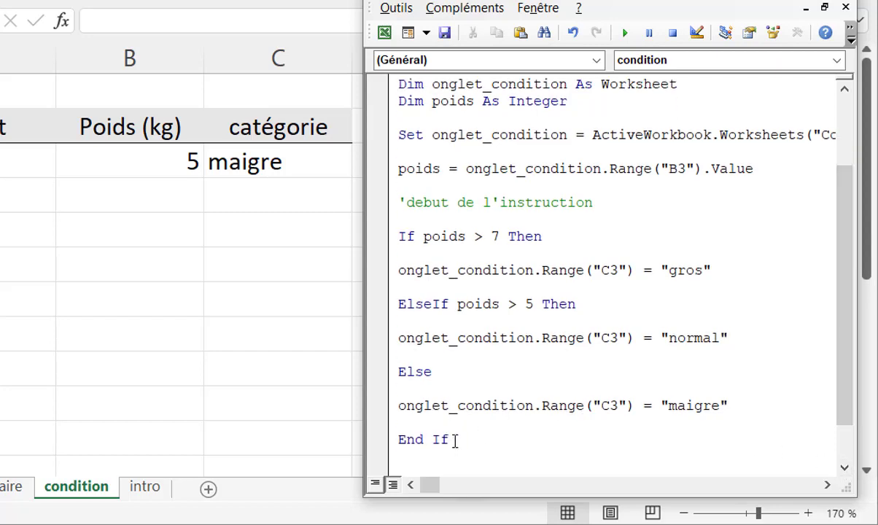
scroll(455, 440, down, 1)
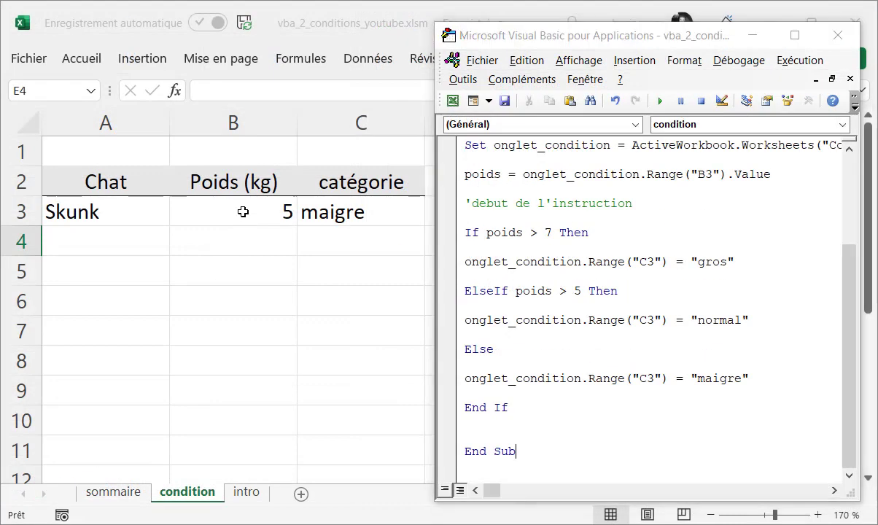
Enter 8 in B3 and run the macro to get gros.
click(242, 212)
text(8)
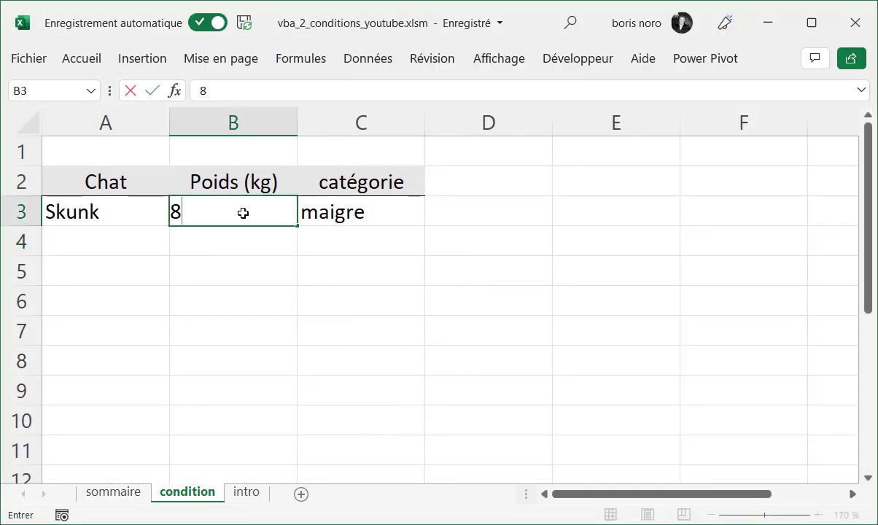
key(Return)
key(alt+F11)
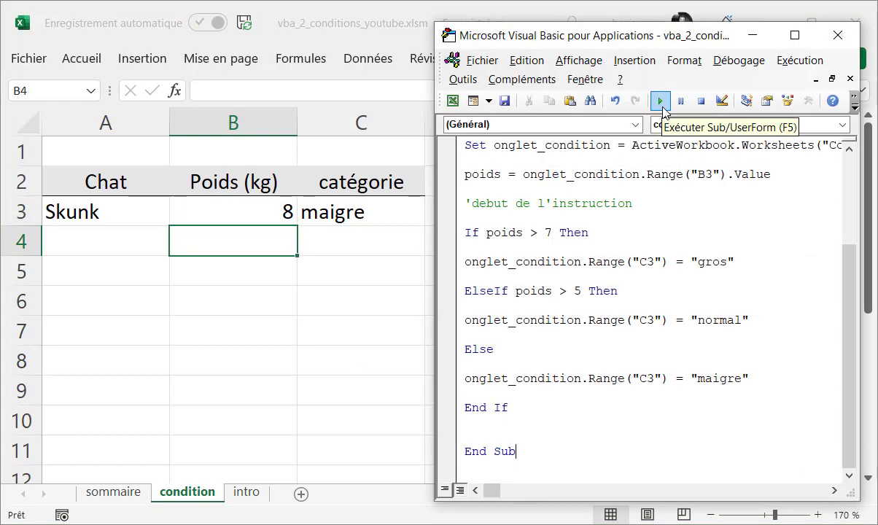
click(660, 102)
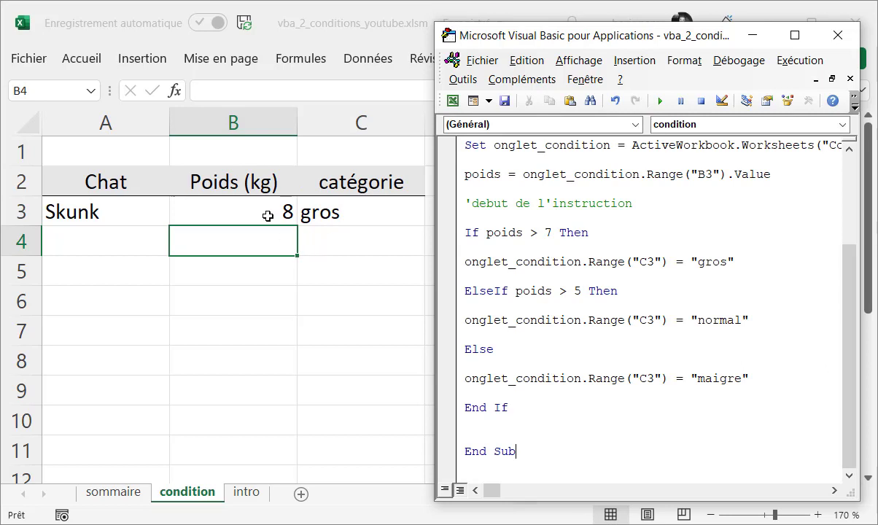
Enter 6 in B3 and run the macro to get normal.
click(267, 216)
text(6)
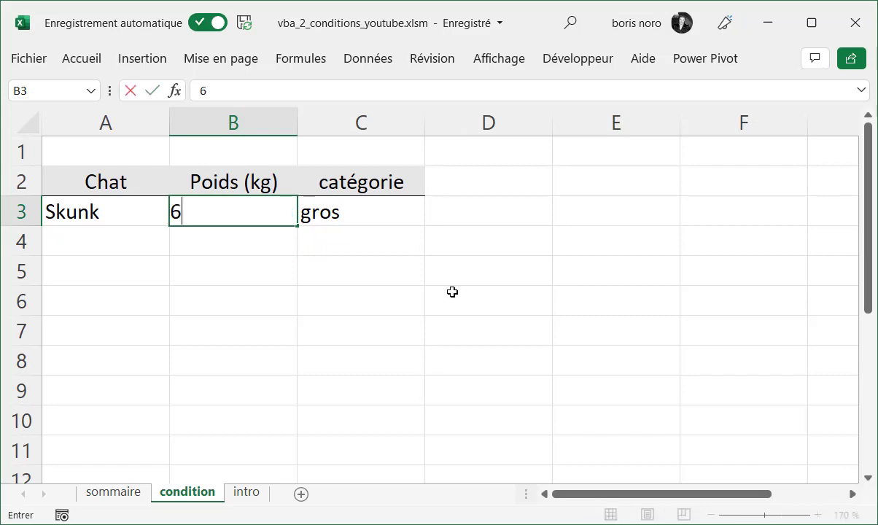
click(452, 291)
key(alt+F11)
click(660, 104)
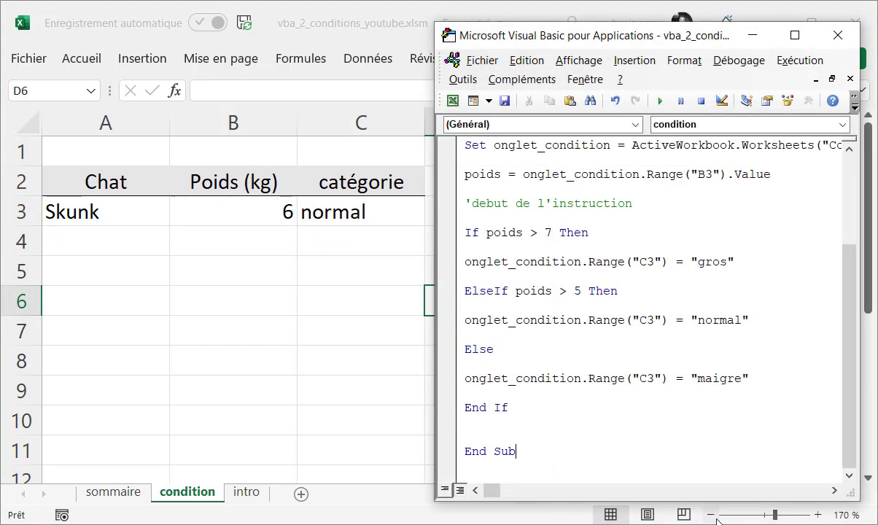
Enter 4 in B3 and run the macro to get maigre.
click(264, 216)
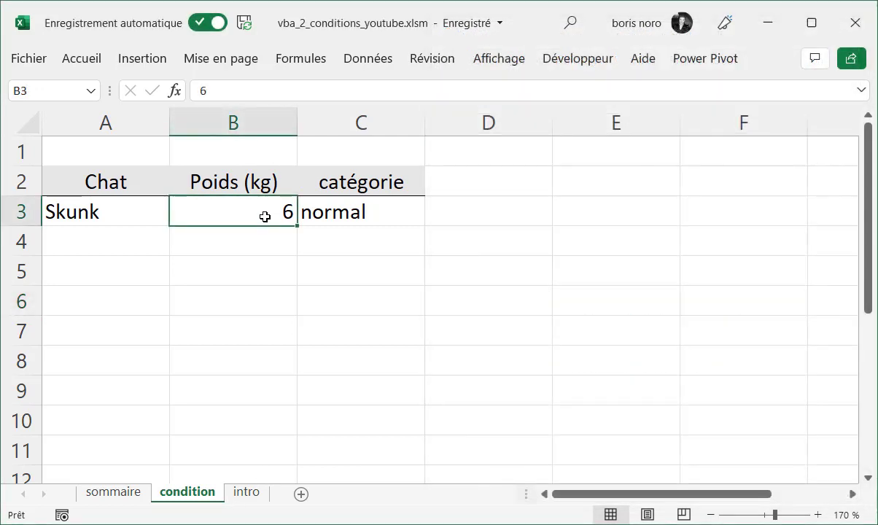
text(4)
key(Return)
key(alt+F11)
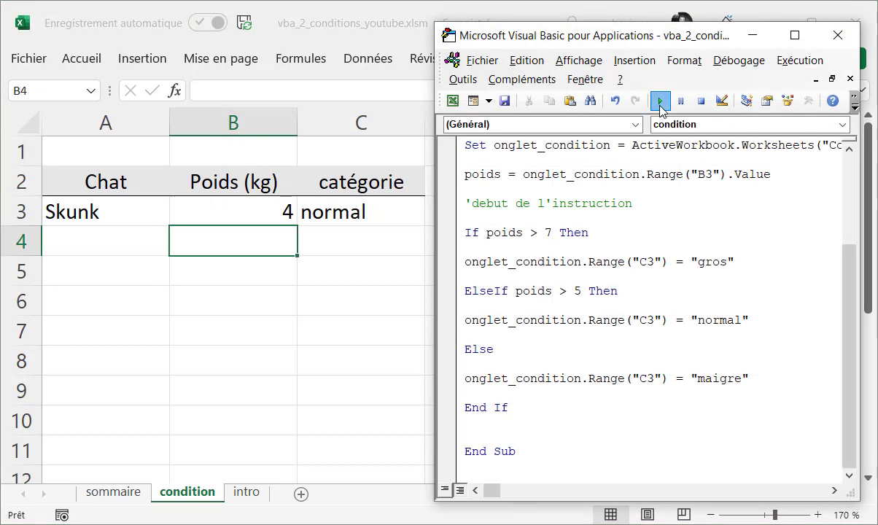
click(661, 106)
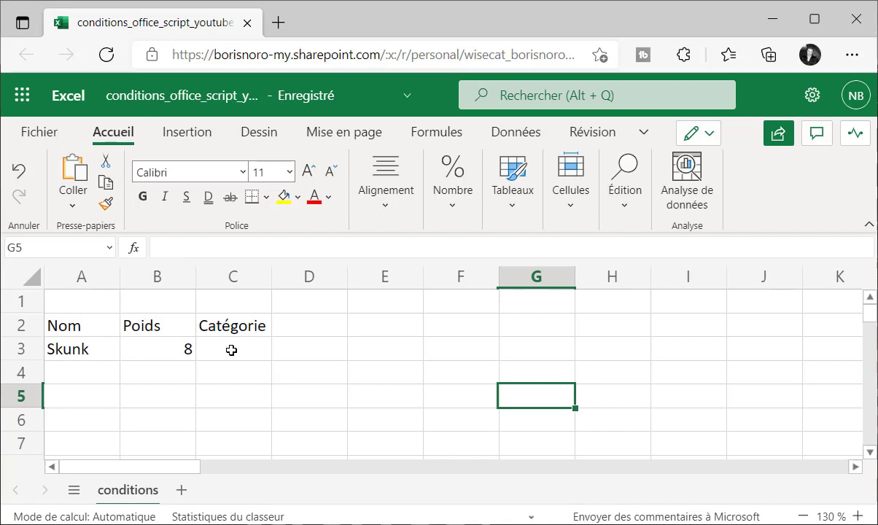
Create a new script from Automatiser > Nouveau script and rename it condition.
click(645, 134)
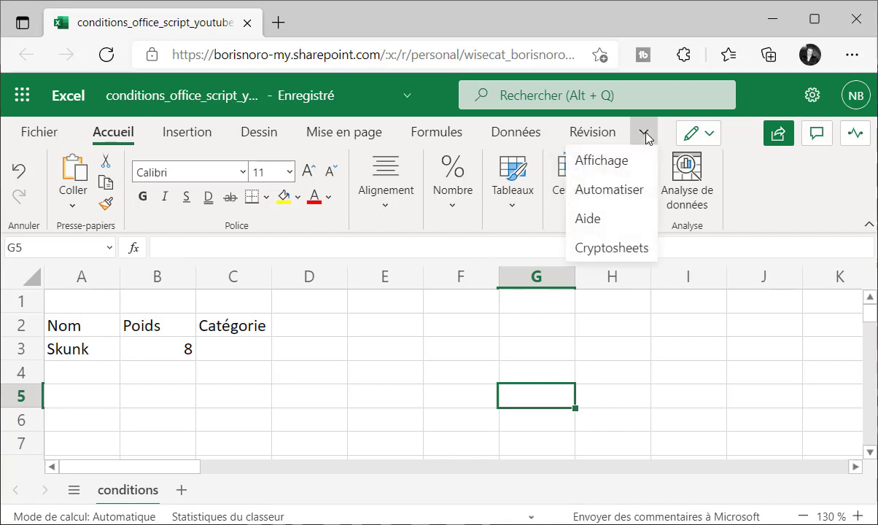
click(609, 189)
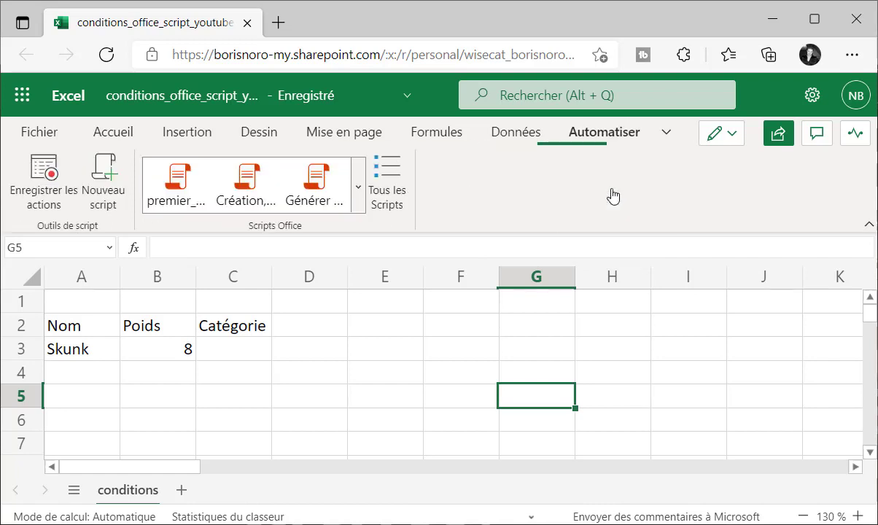
click(104, 186)
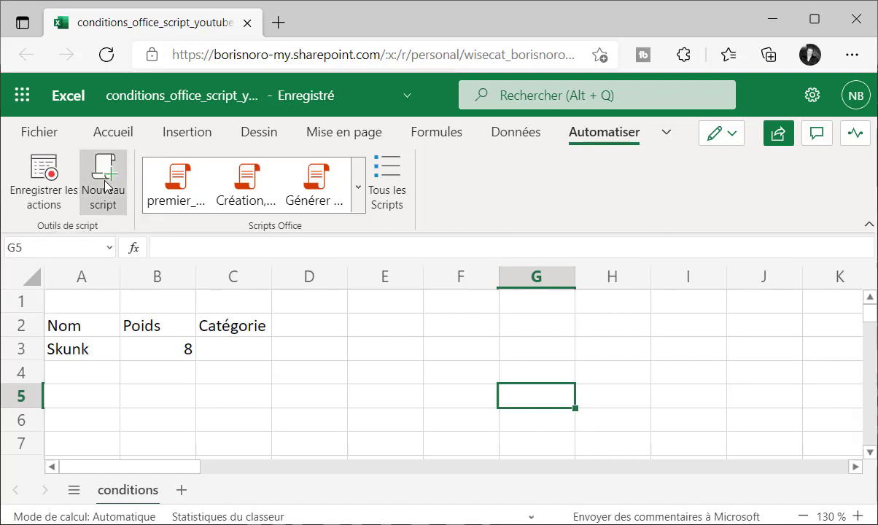
drag(510, 422, 381, 421)
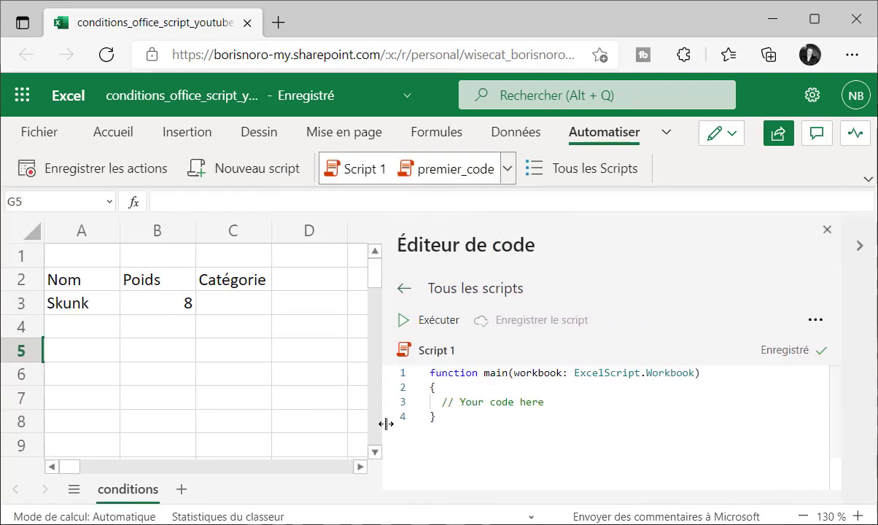
click(460, 351)
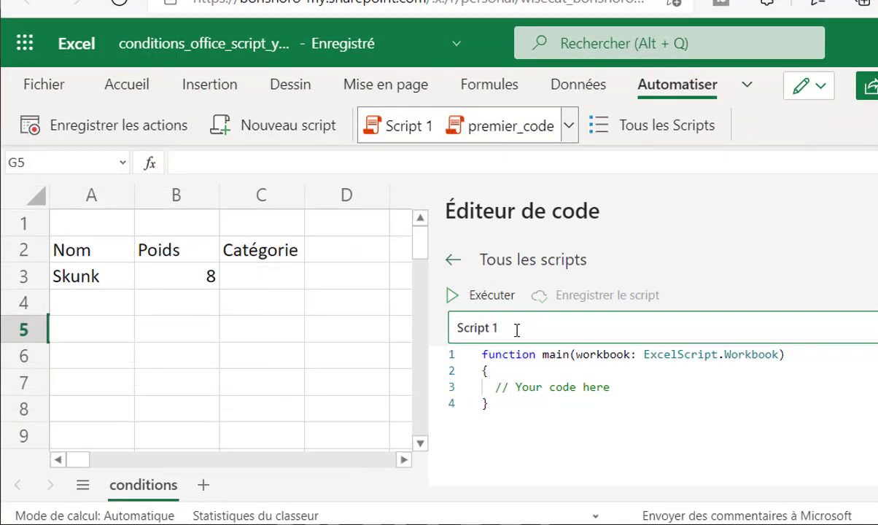
text(condition)
key(Return)
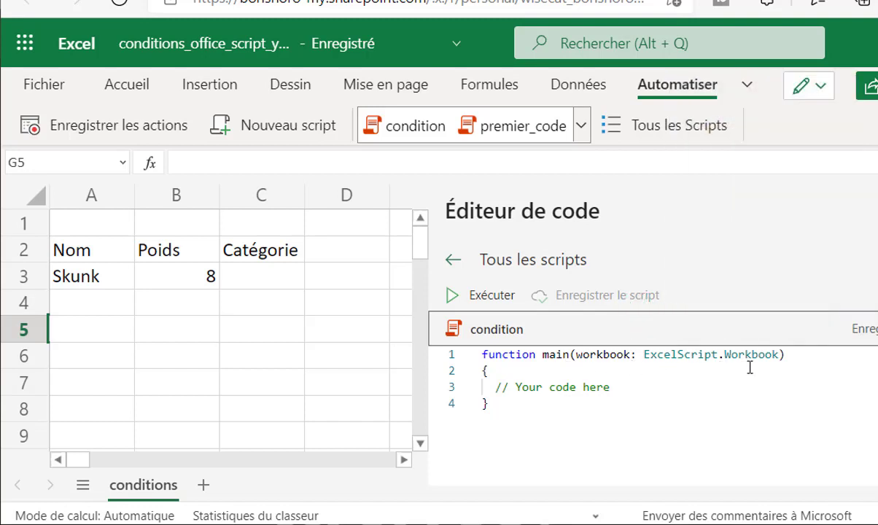
mouse_move(750, 354)
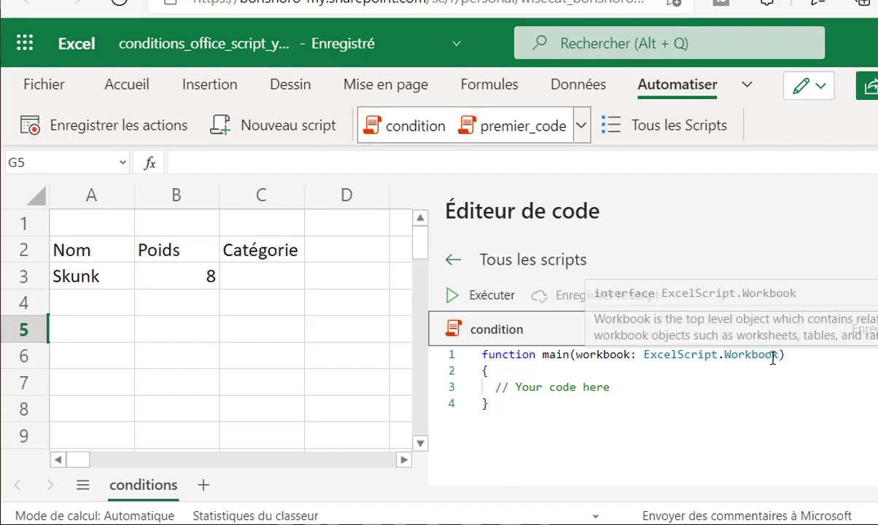
Add code getting the 'conditions' worksheet and reading B3 into poids, then begin if (poids > 7) {.
click(630, 387)
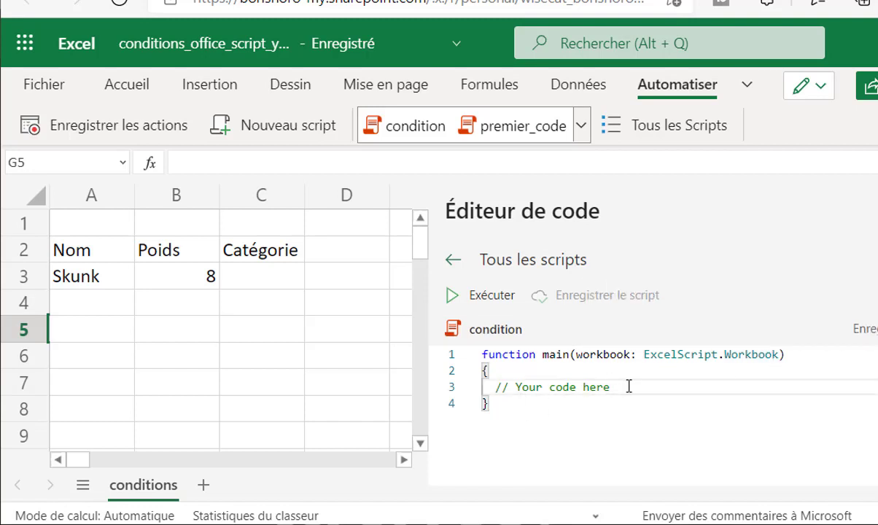
key(Return)
key(Return)
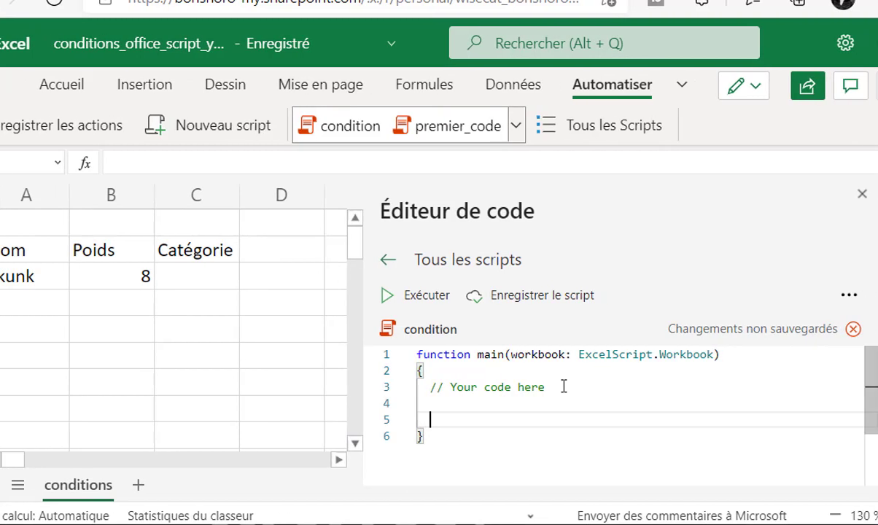
text(let mon_onglet_condition = workbook.getWorksheet("conditions");)
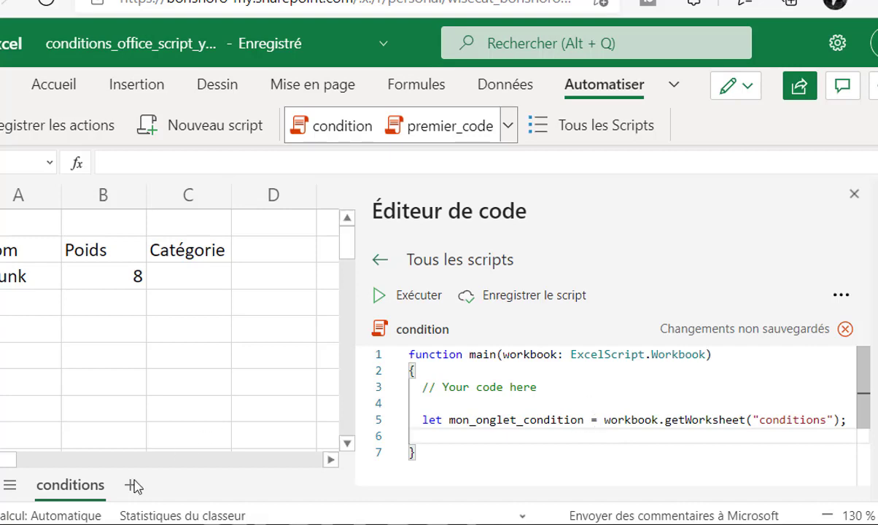
key(Return)
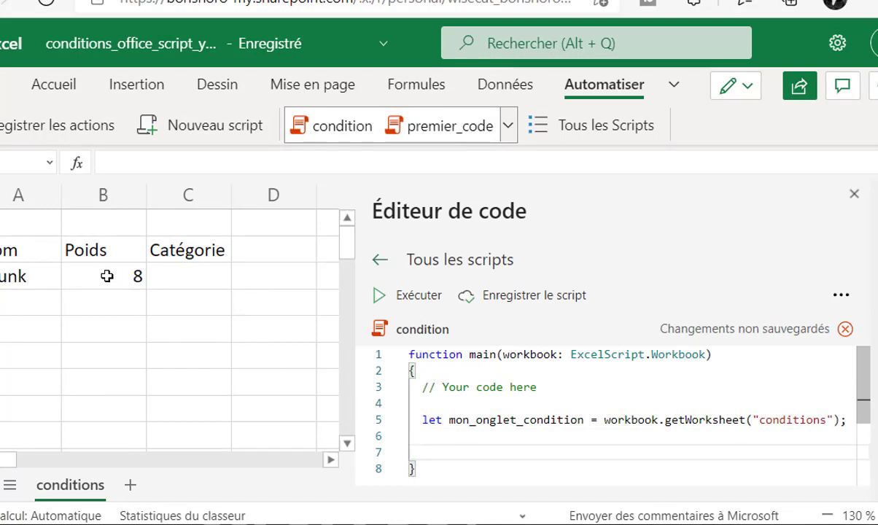
key(Tab)
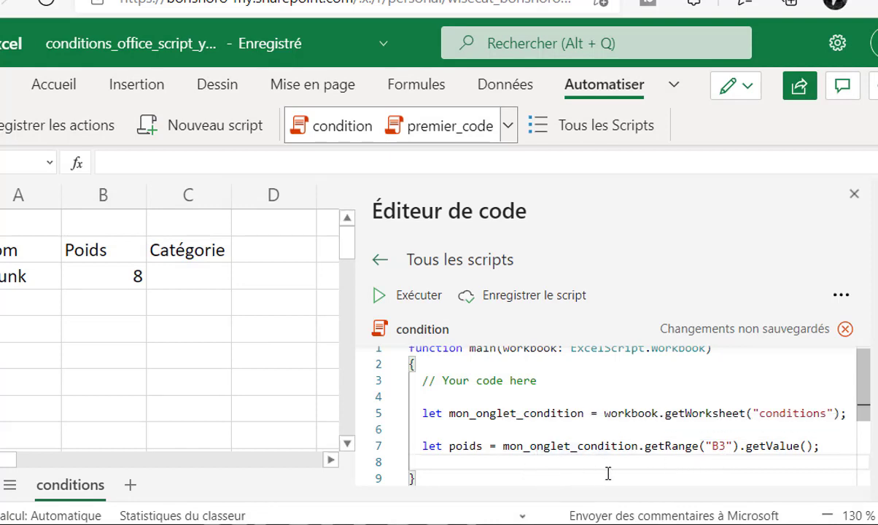
key(Return)
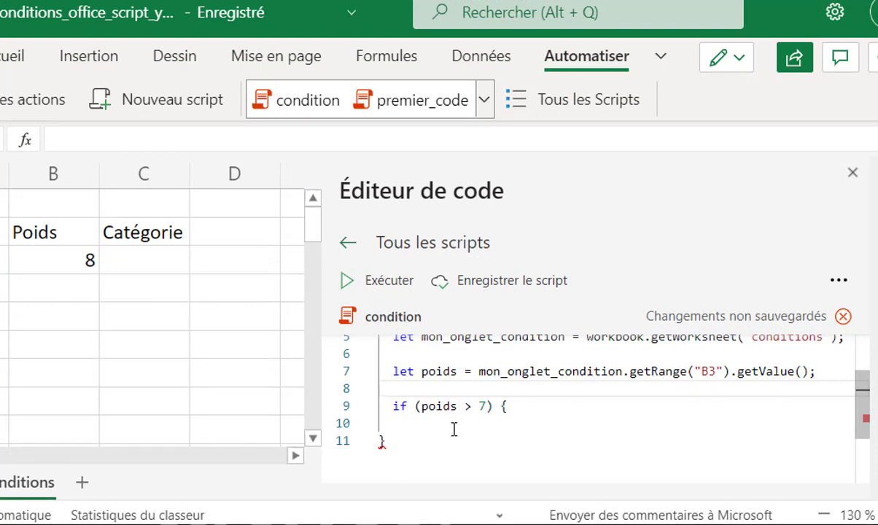
End the gros assignment line with a semicolon and add a new line after it.
click(527, 404)
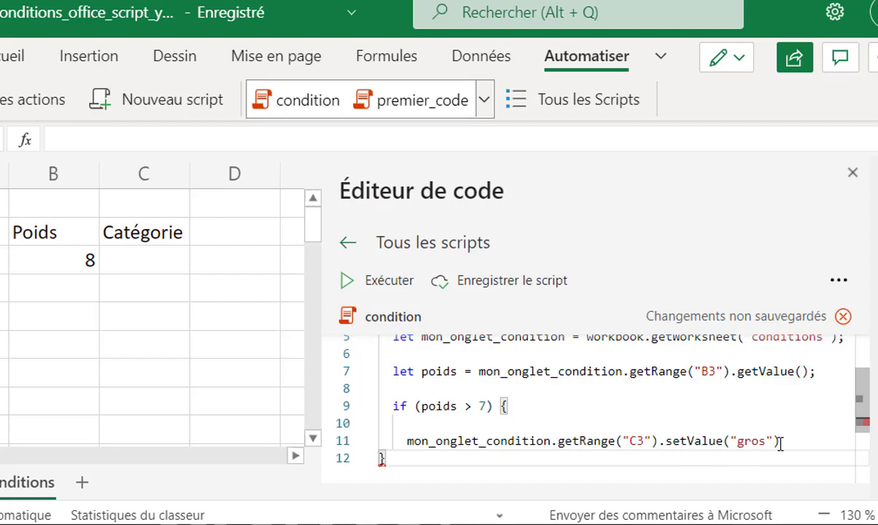
click(806, 440)
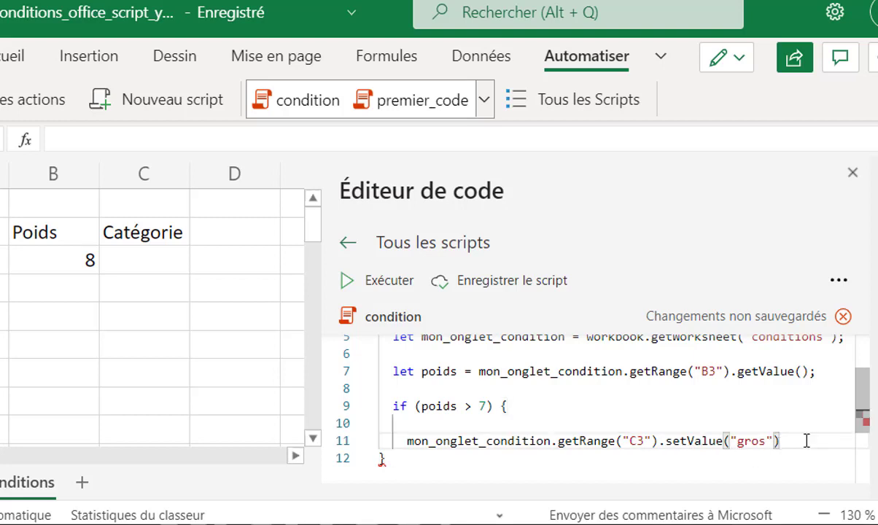
text(;)
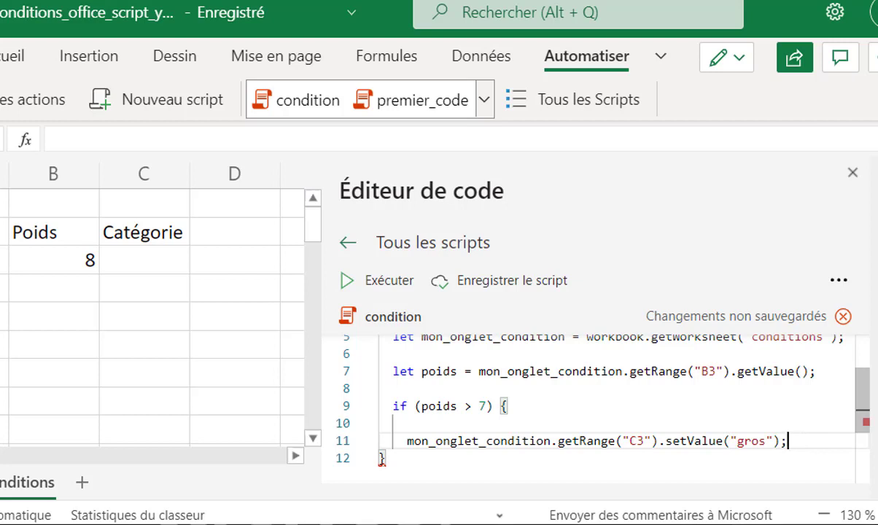
key(Return)
key(Return)
text(mon_onglet_condition.getRange("C3").setValue("maigre");)
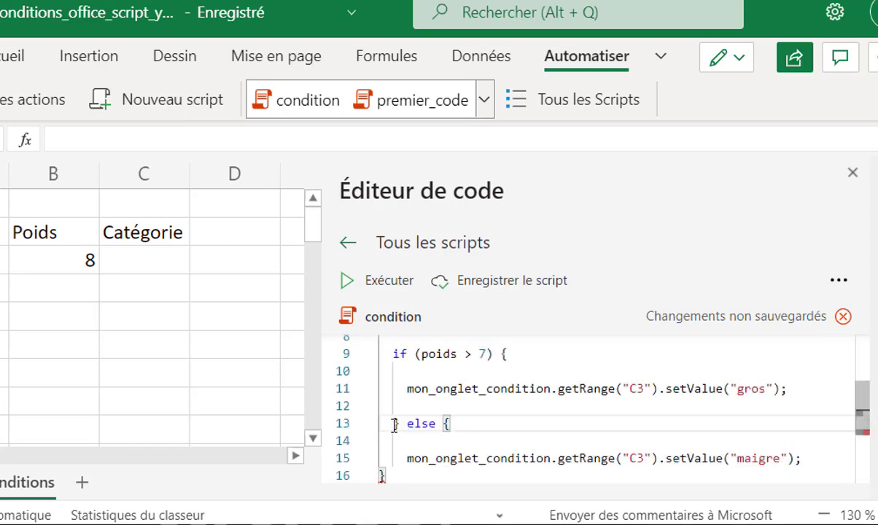
Close the else branch with } after the maigre statement and review the whole script.
drag(392, 425, 402, 425)
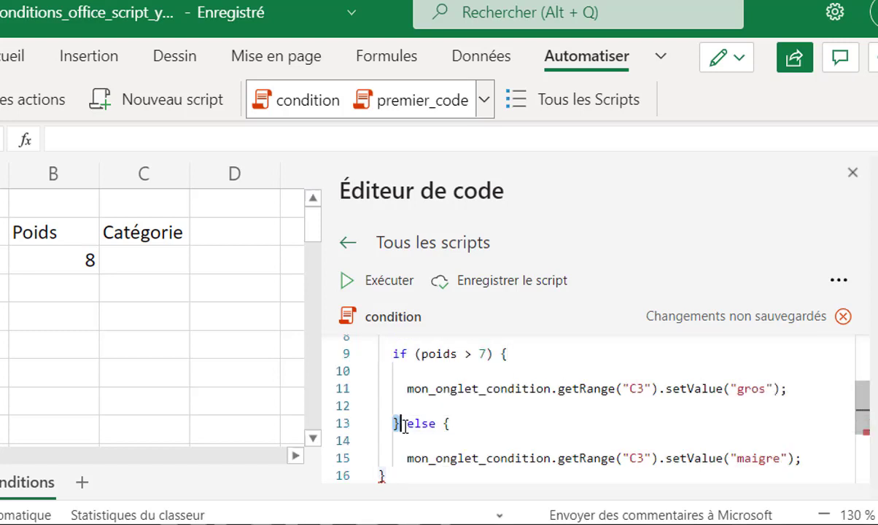
click(451, 424)
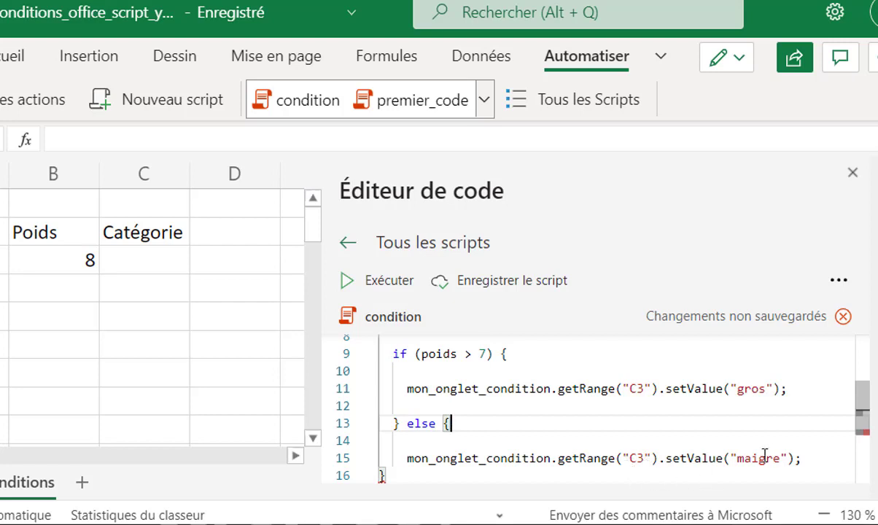
click(802, 457)
key(Return)
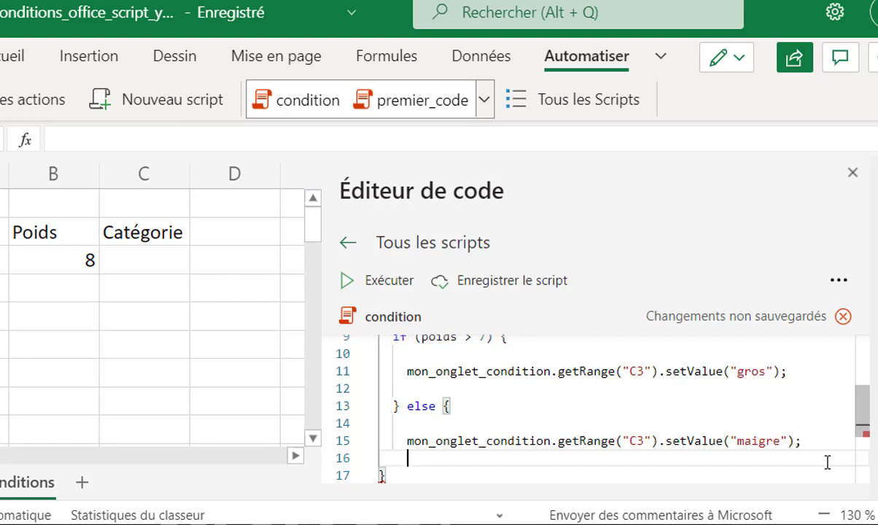
text(})
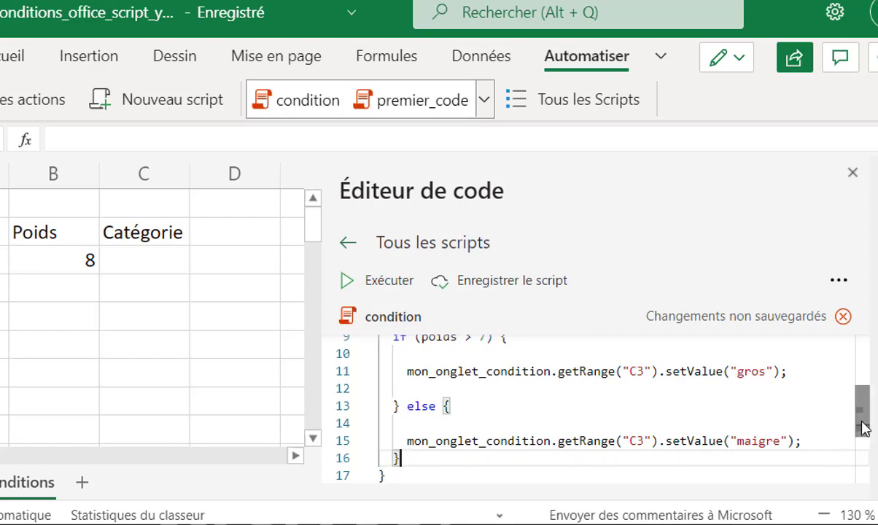
drag(865, 429, 864, 391)
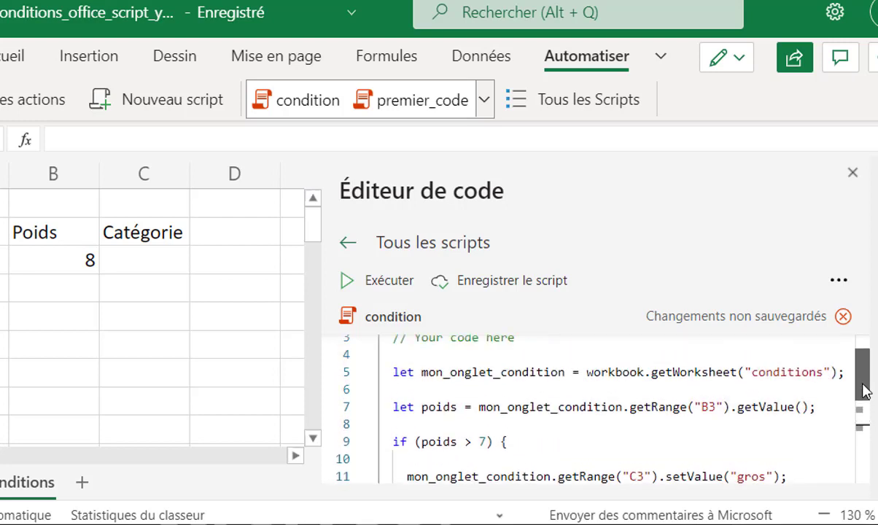
drag(863, 391, 860, 428)
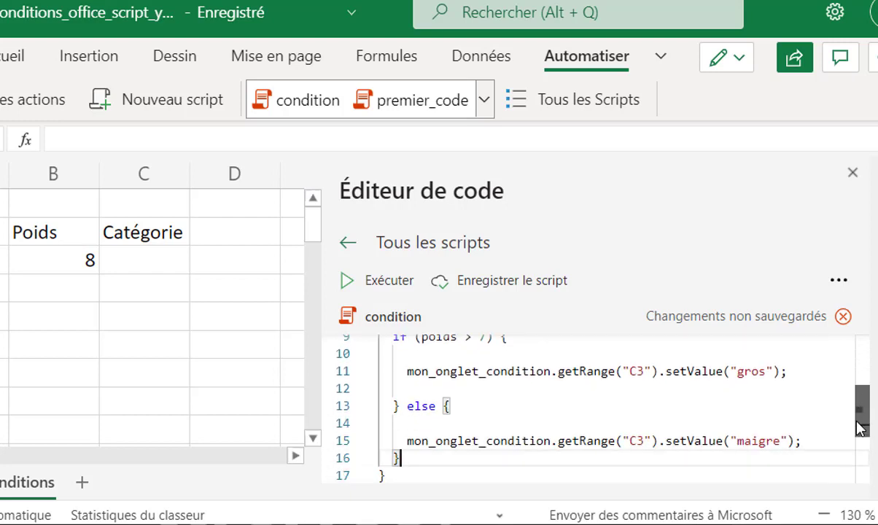
drag(860, 429, 859, 440)
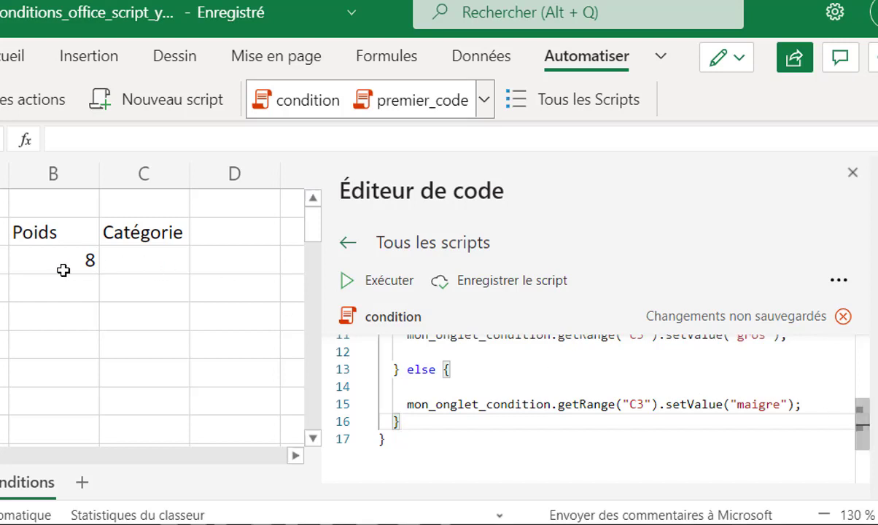
Run the script for weight 8 (gros), then set B3 to 4 and rerun to get maigre.
click(370, 291)
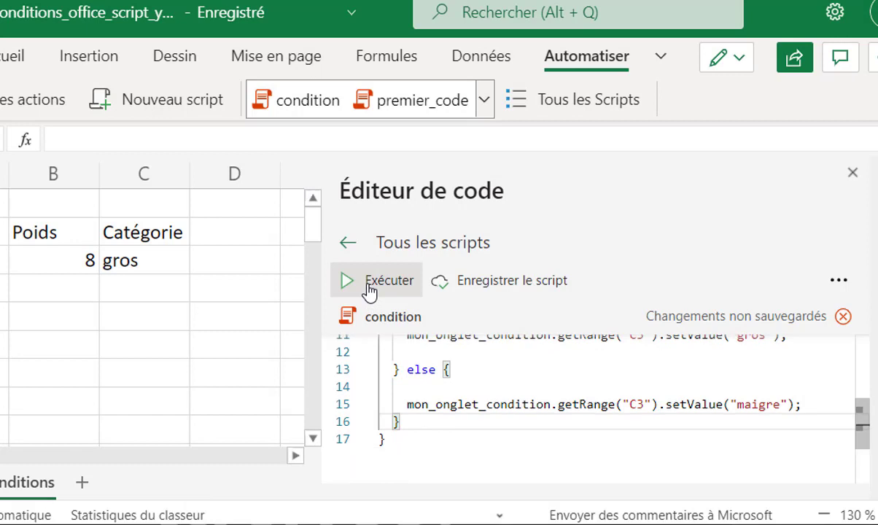
click(68, 260)
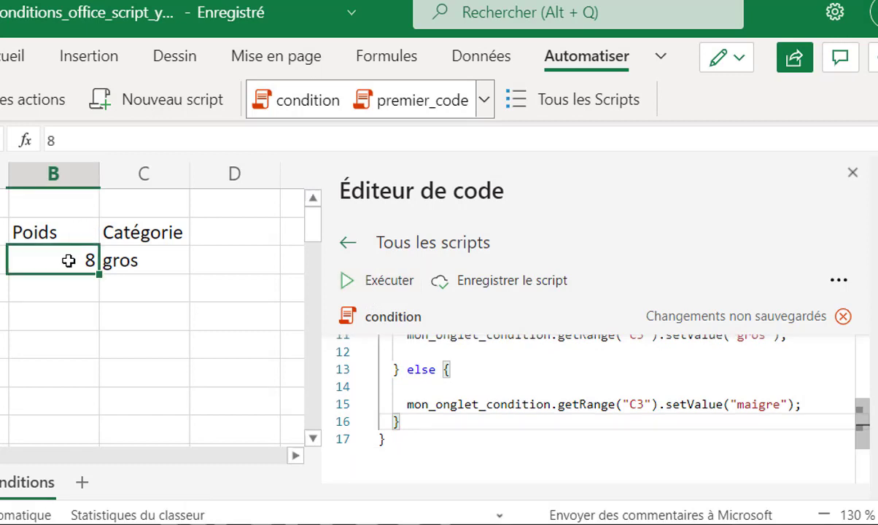
text(4)
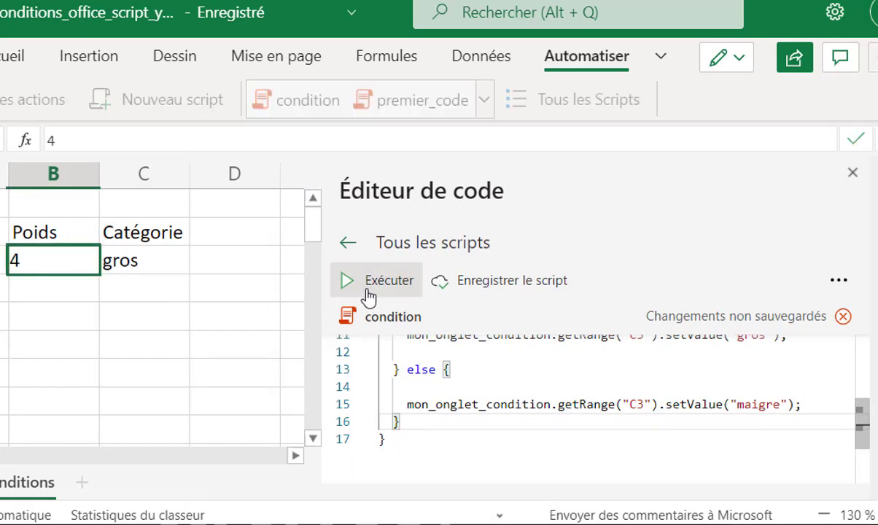
click(368, 287)
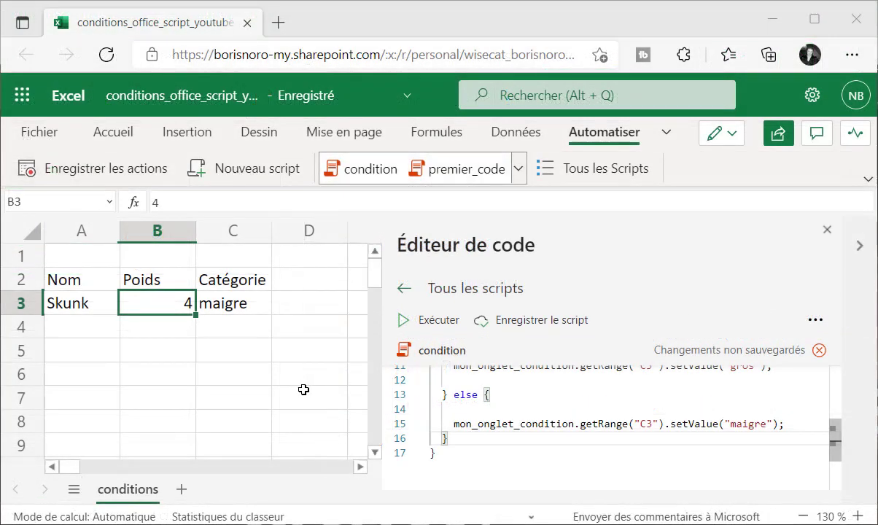
scroll(831, 406, up, 3)
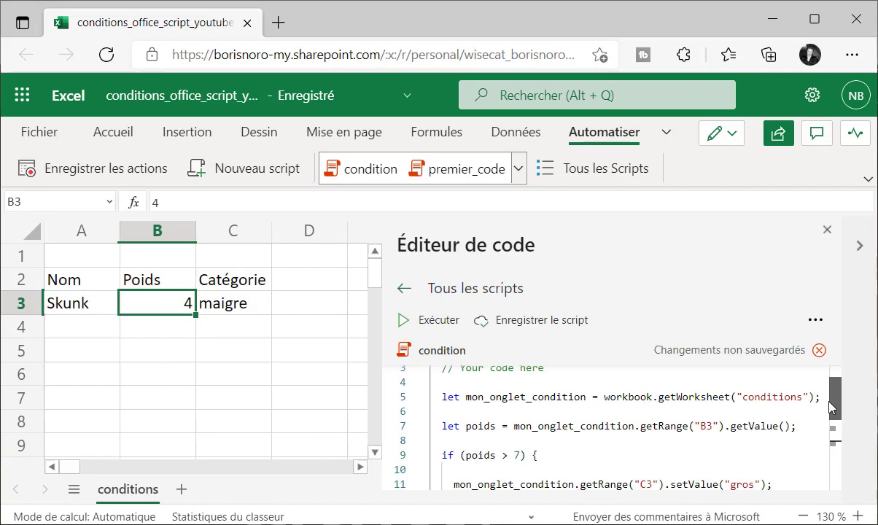
Insert } else if (poids > 5) { with setValue("moyen") on C3 after the gros line.
drag(831, 406, 830, 410)
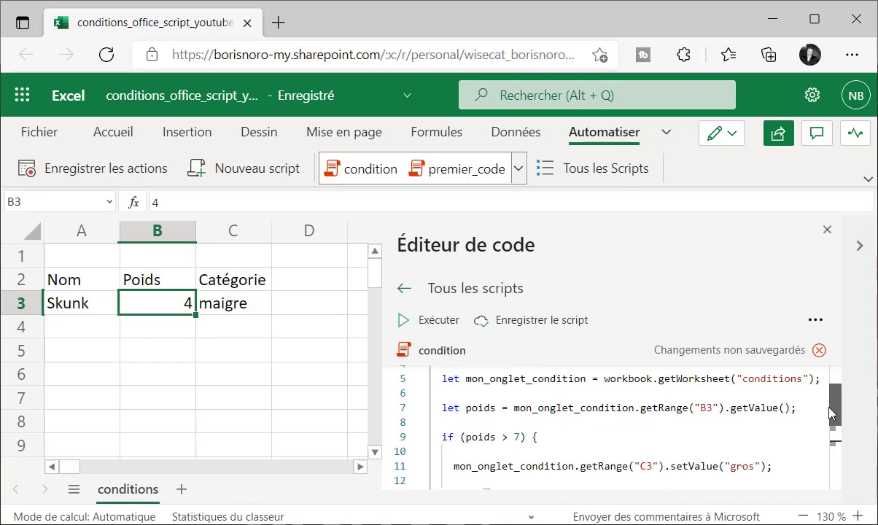
drag(831, 410, 830, 418)
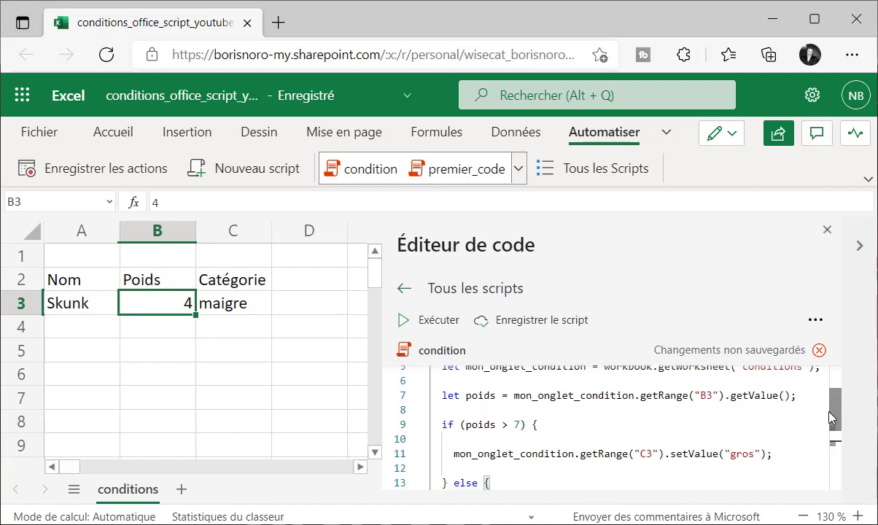
click(783, 457)
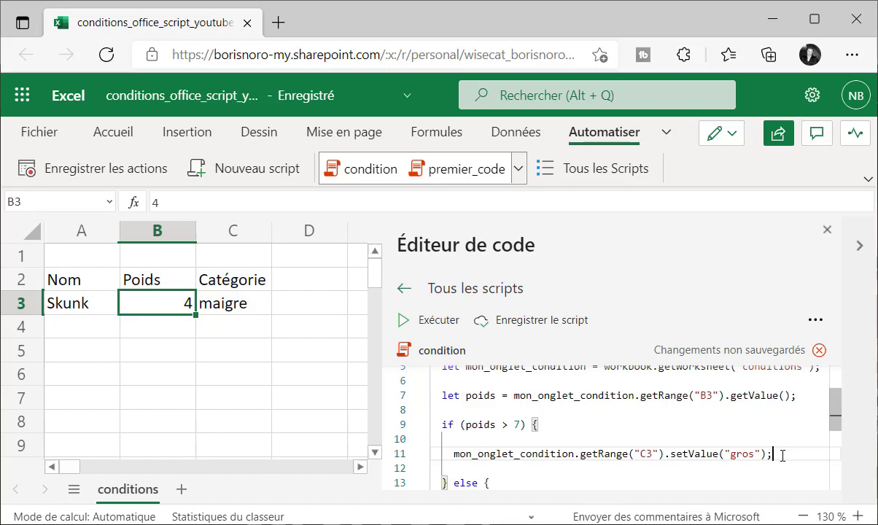
key(Return)
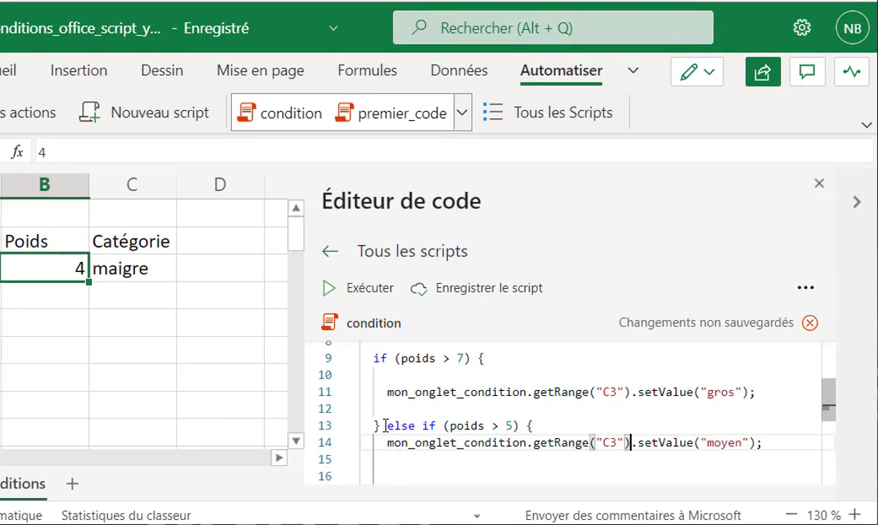
drag(380, 426, 437, 425)
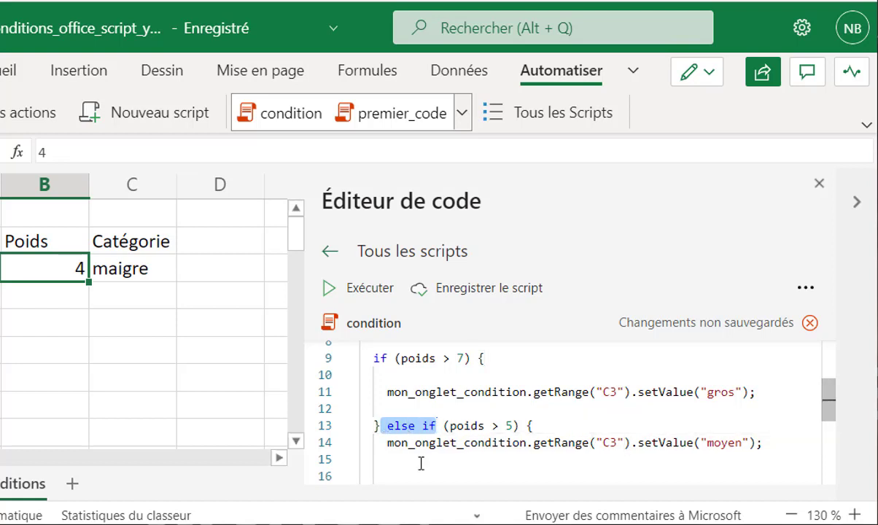
click(541, 425)
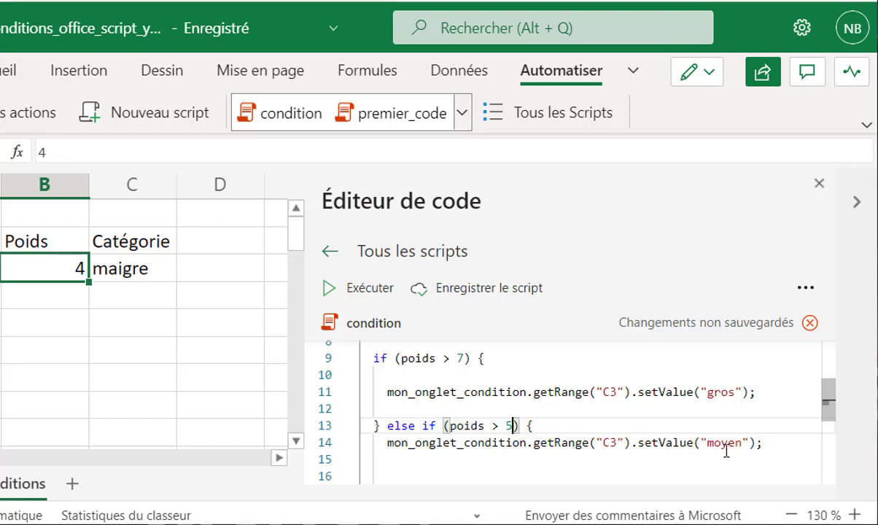
drag(824, 415, 825, 436)
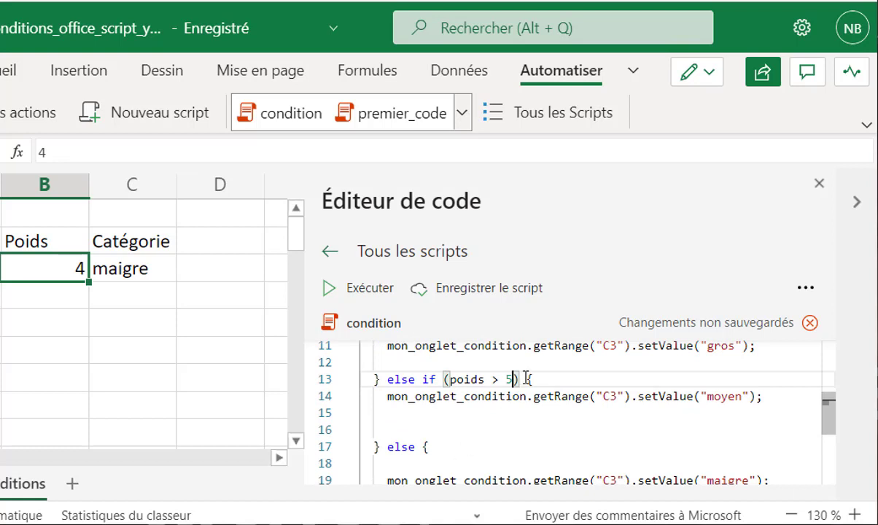
scroll(486, 407, down, 2)
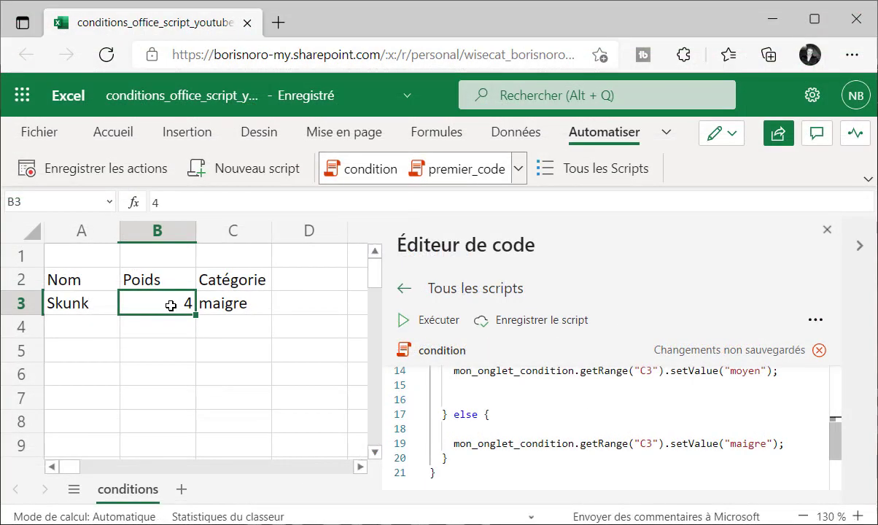
Enter weight 6 in B3 and run the script, getting moyen in C3.
text(6)
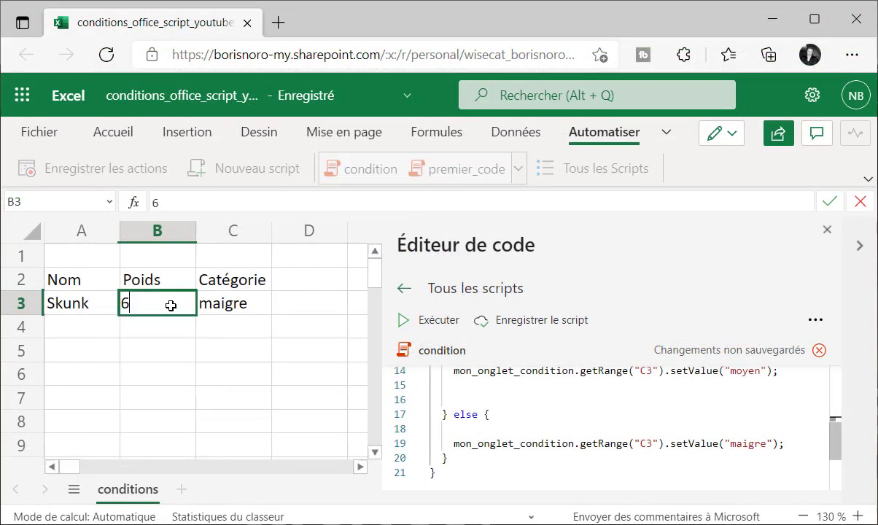
click(261, 377)
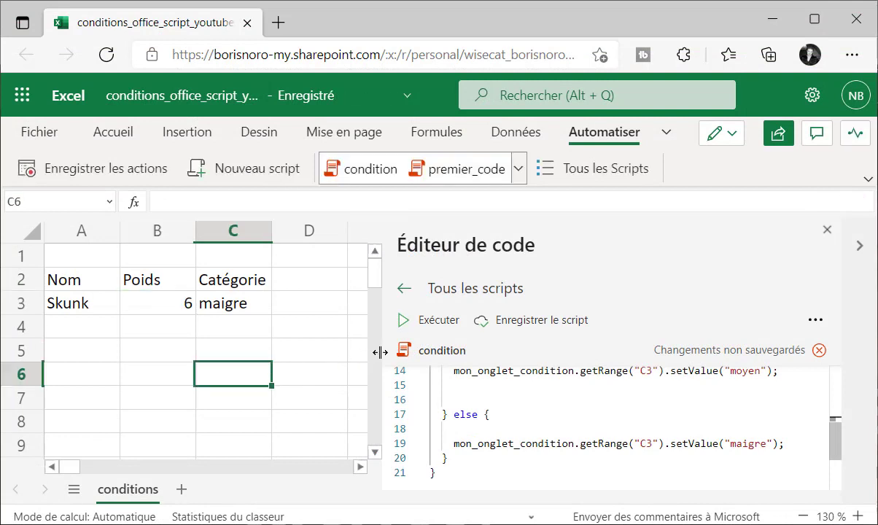
click(405, 327)
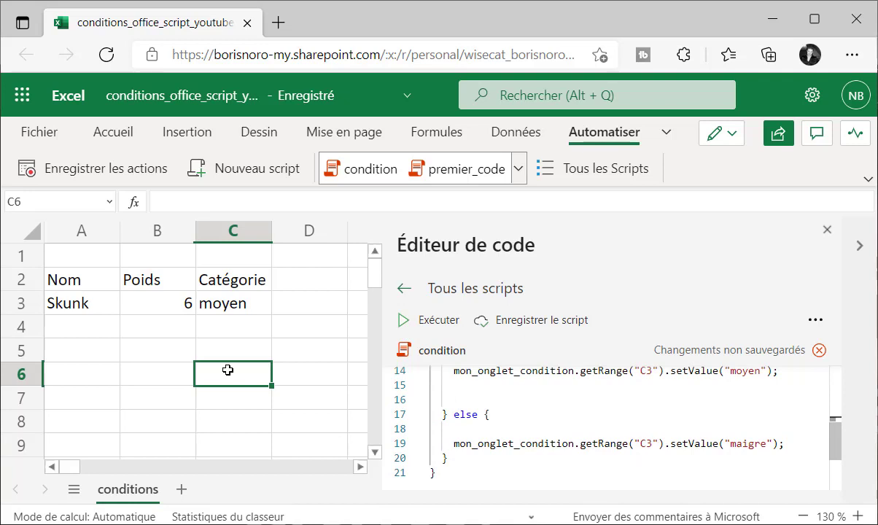
click(223, 300)
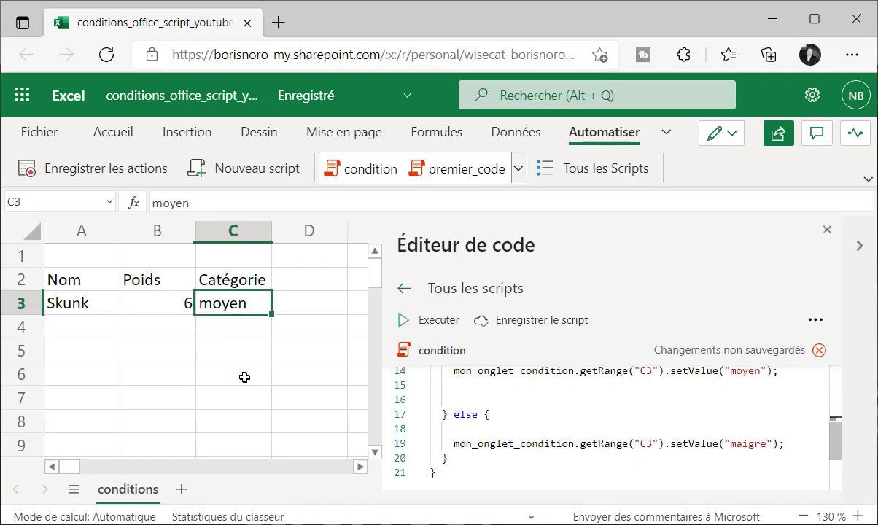
Rerun the script with weights 8 and 3 in B3, getting gros and then maigre.
click(176, 302)
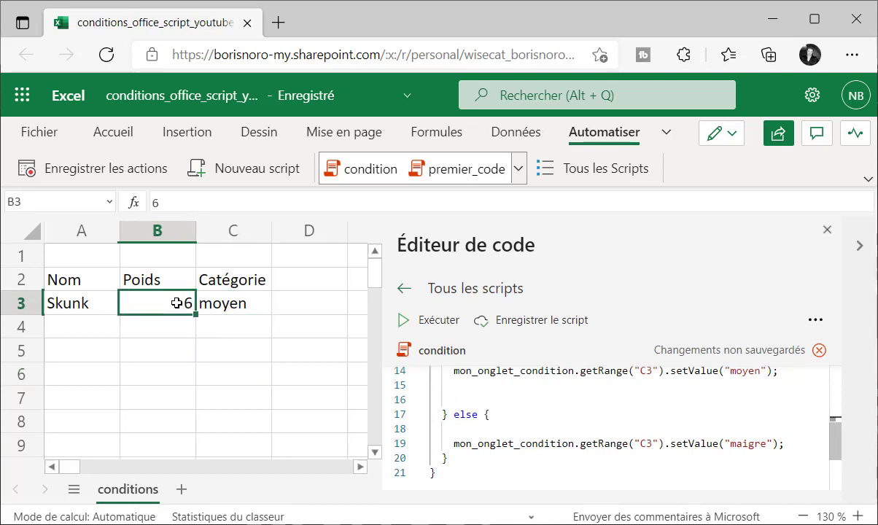
text(8)
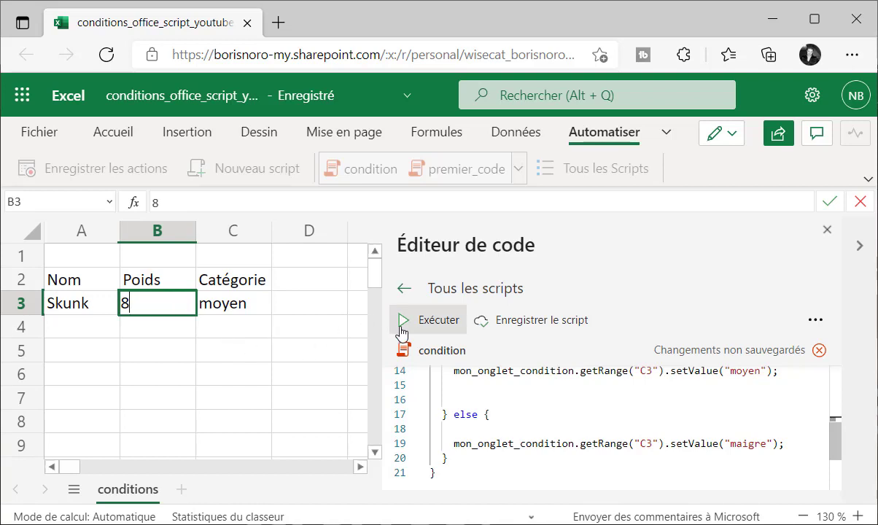
click(402, 324)
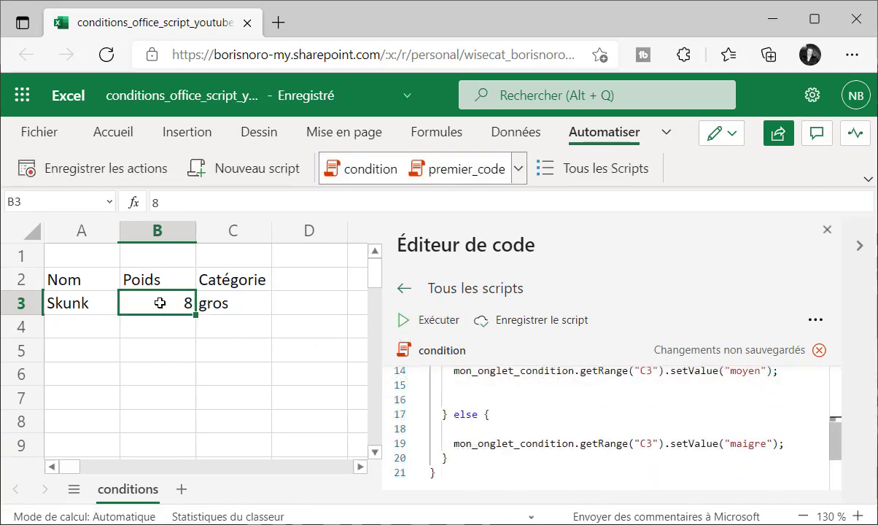
text(3)
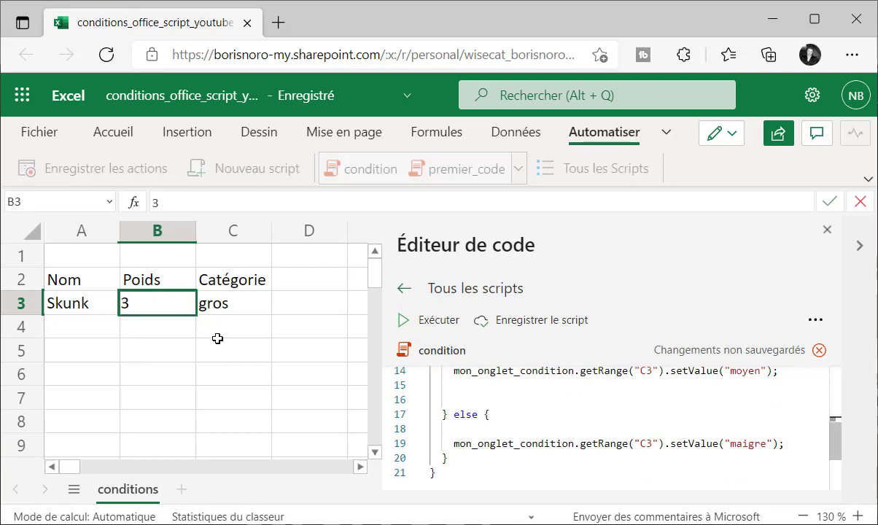
click(418, 322)
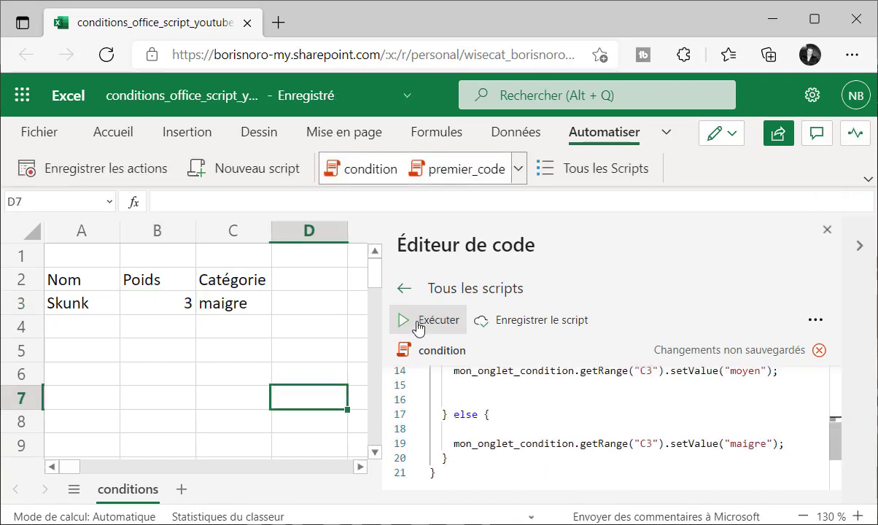